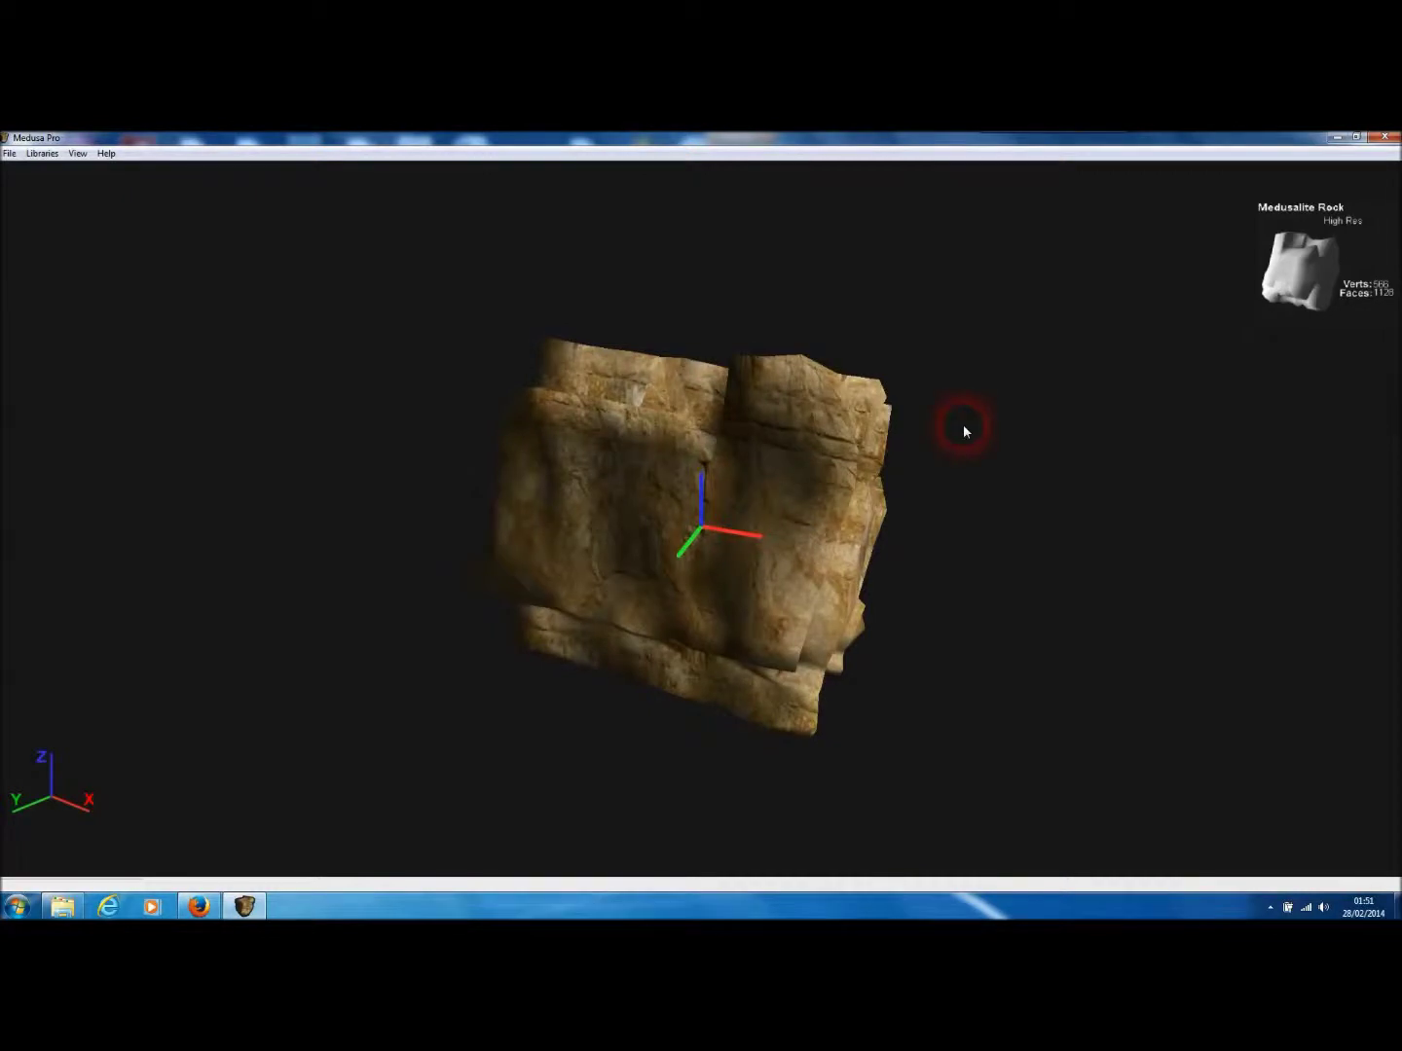
Orbit the textured rock to inspect several sides, then request a new random model
drag(921, 468, 727, 604)
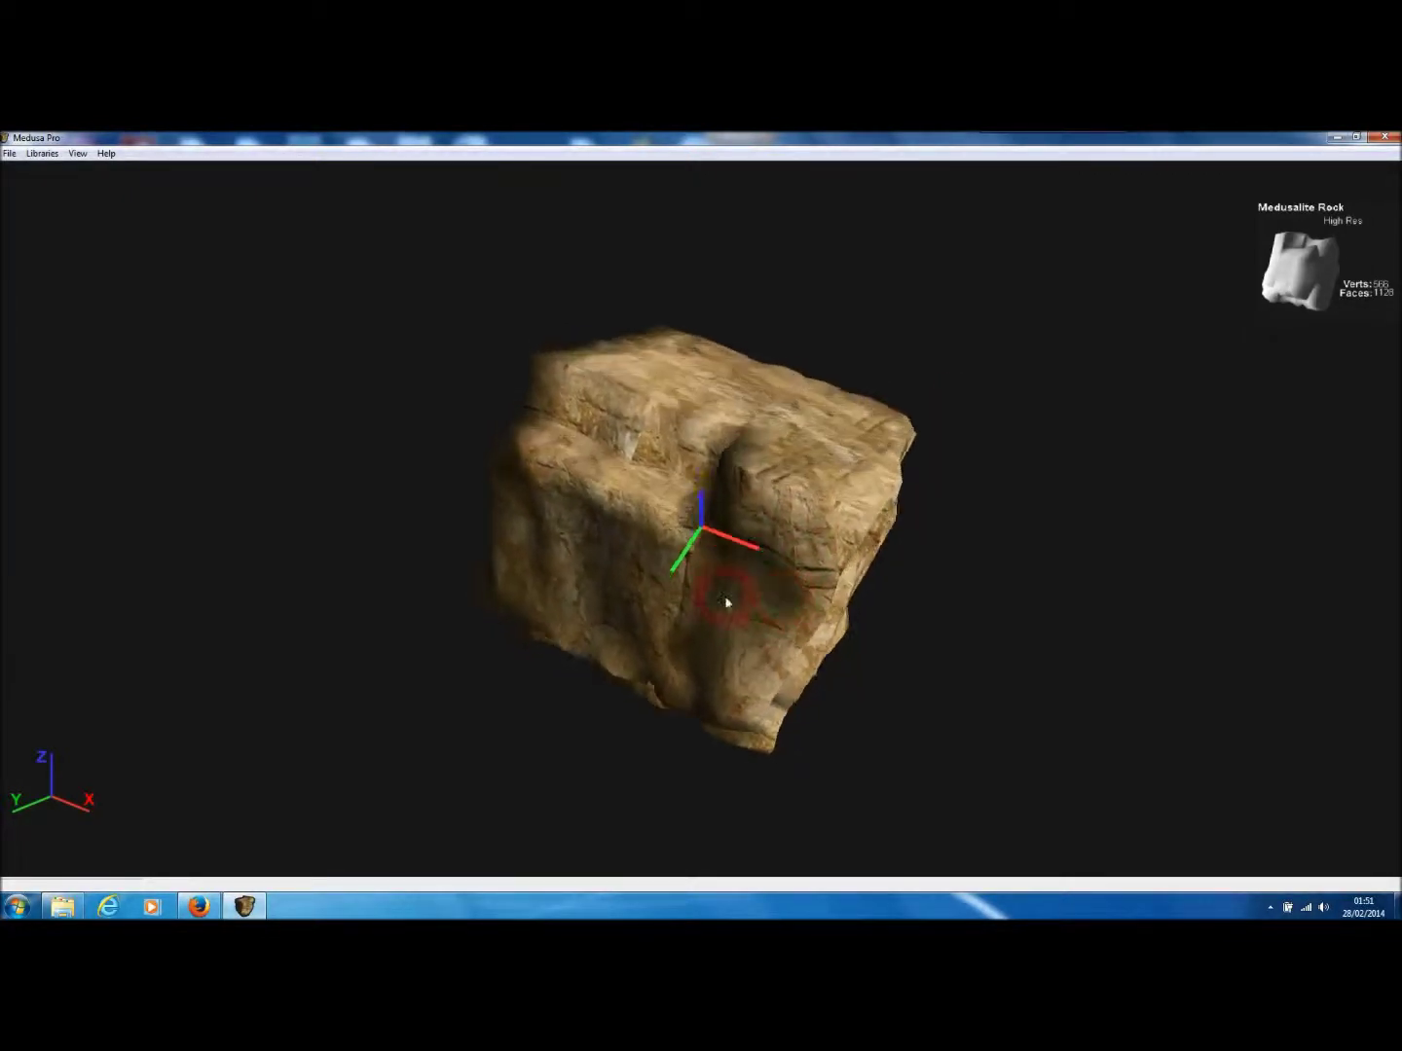
drag(840, 568, 884, 482)
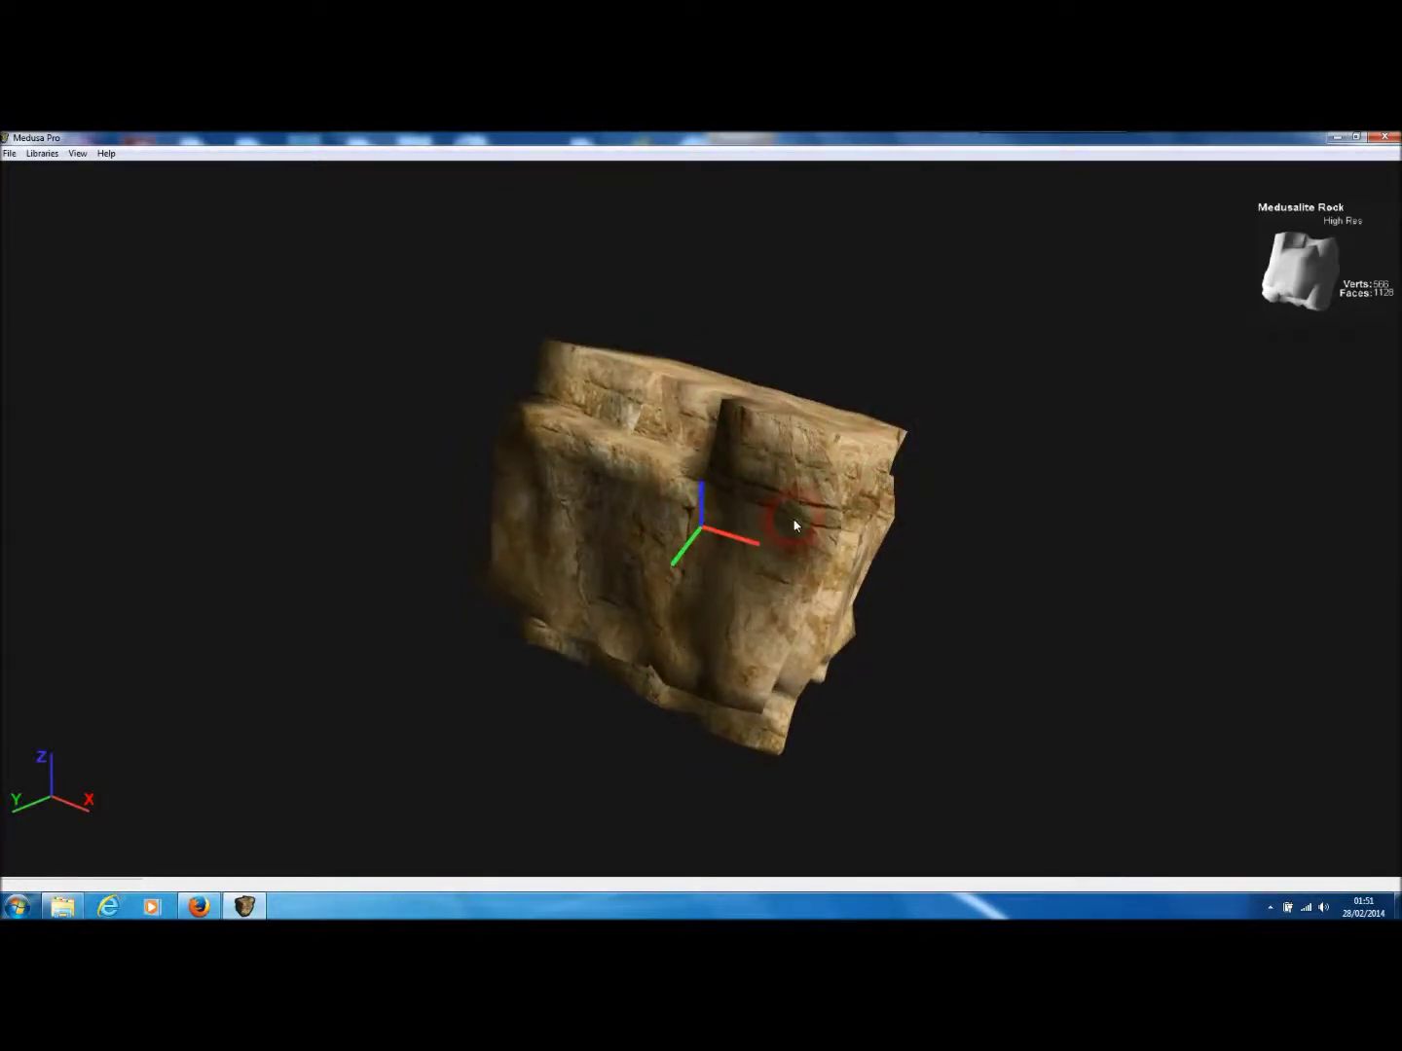
mouse_move(723, 576)
mouse_down()
mouse_move(740, 540)
mouse_move(715, 589)
mouse_up()
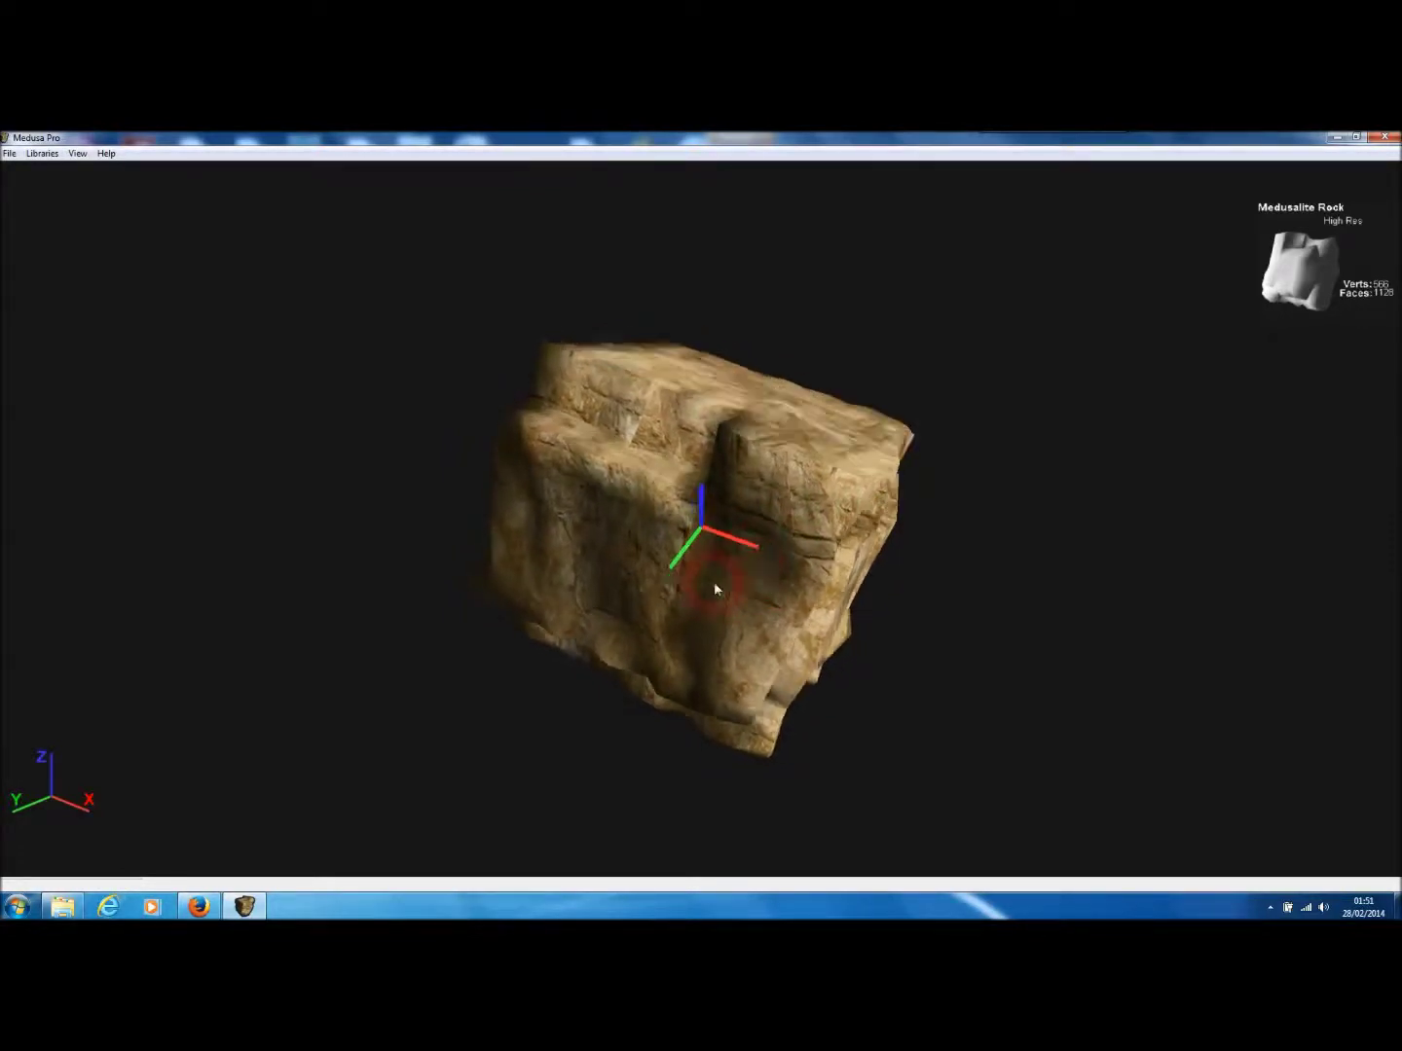
key(ctrl+n)
Confirm generating a new random rock (338 verts, 672 faces) and orbit it to inspect its shape
click(654, 563)
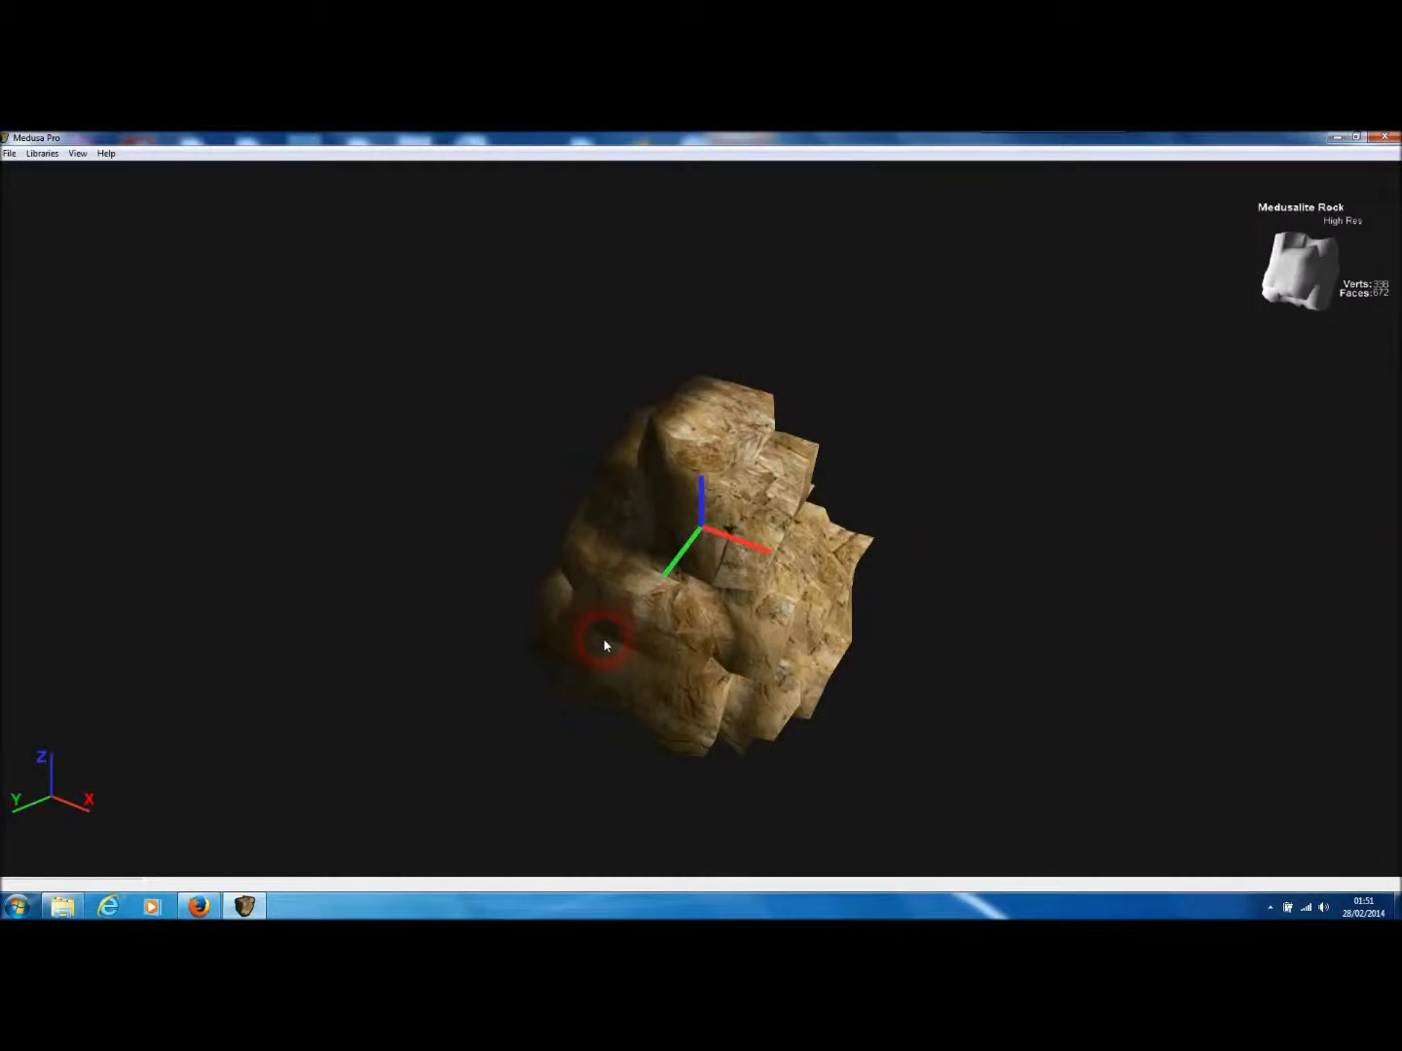
drag(595, 661, 662, 638)
drag(808, 533, 811, 495)
drag(709, 503, 659, 546)
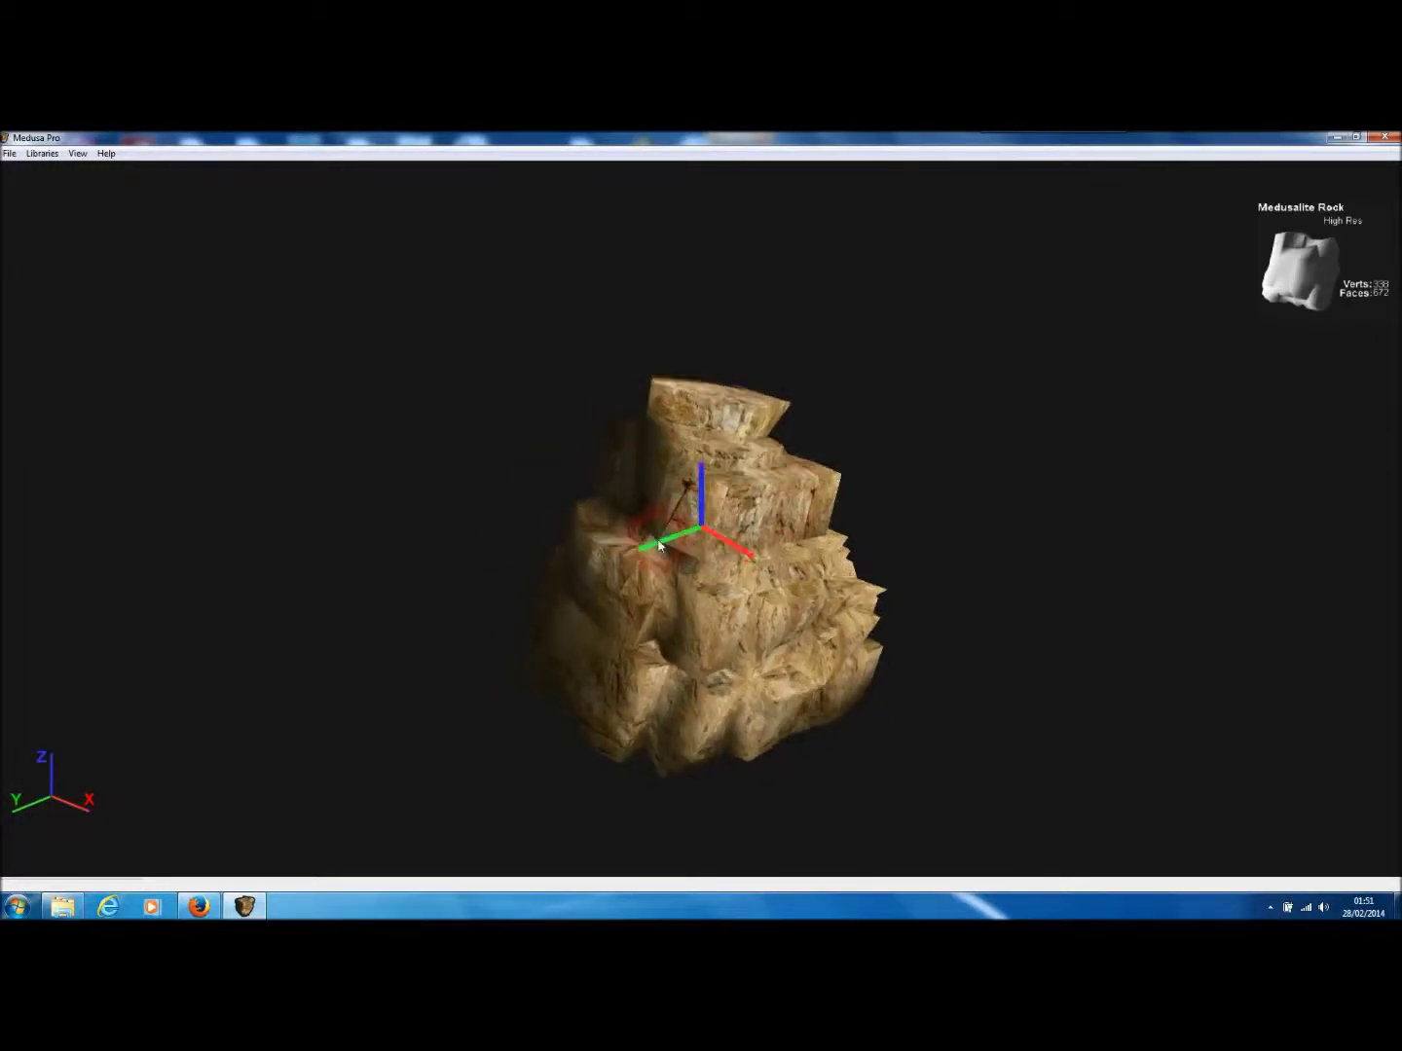
click(10, 153)
Create a random Limestone Arch from the rock library (612 verts, 1224 faces) and orbit around it
click(29, 163)
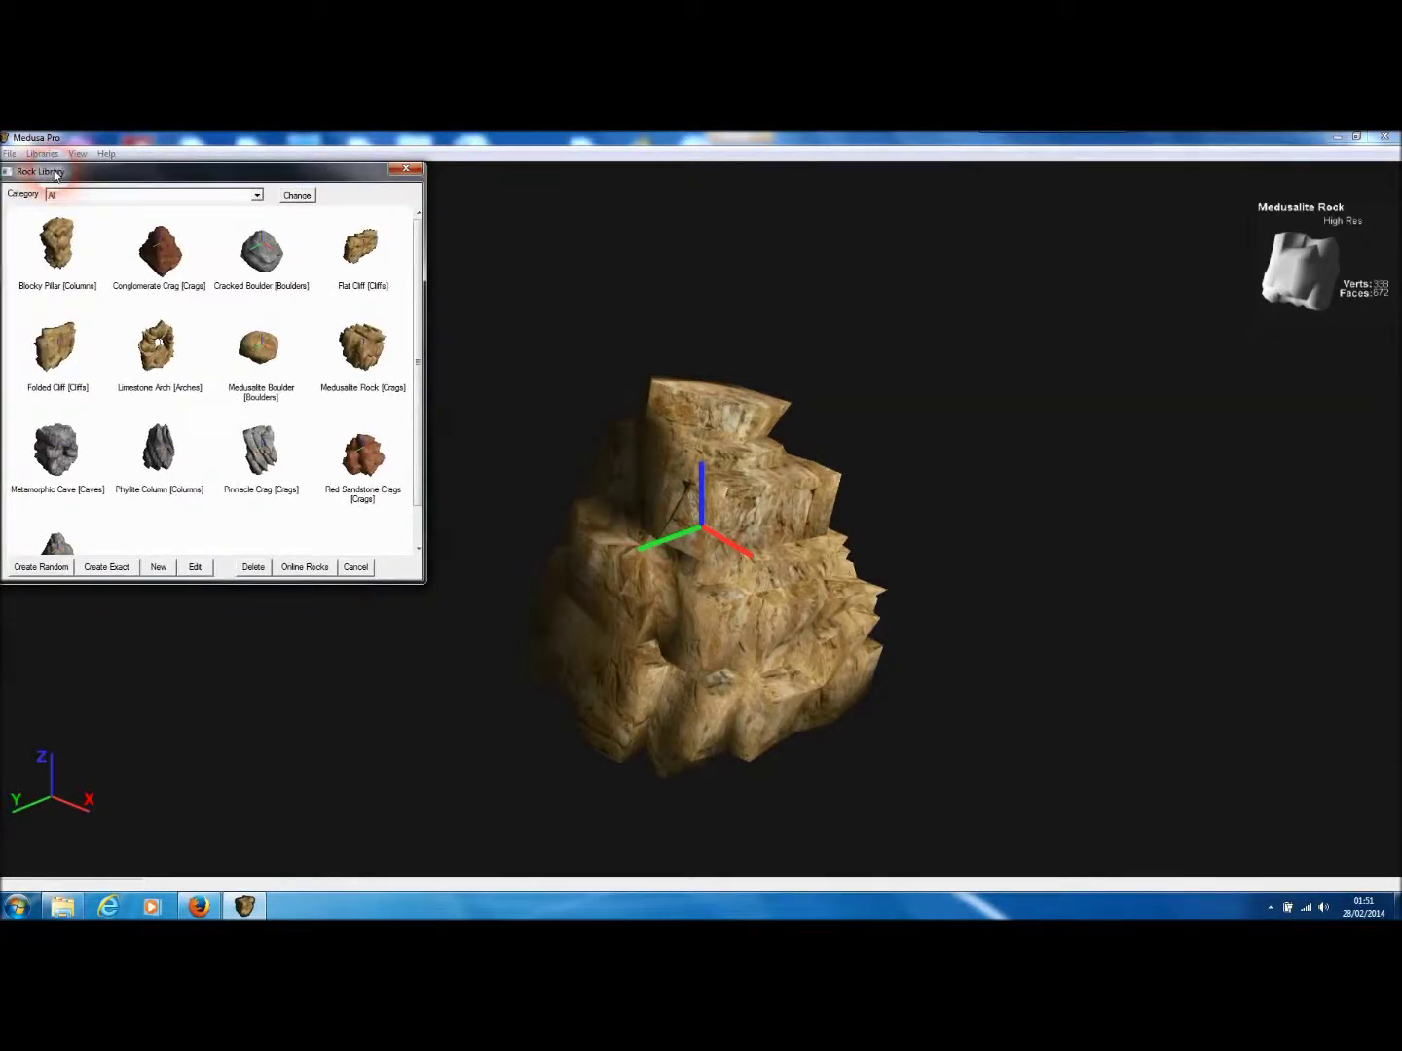
click(155, 359)
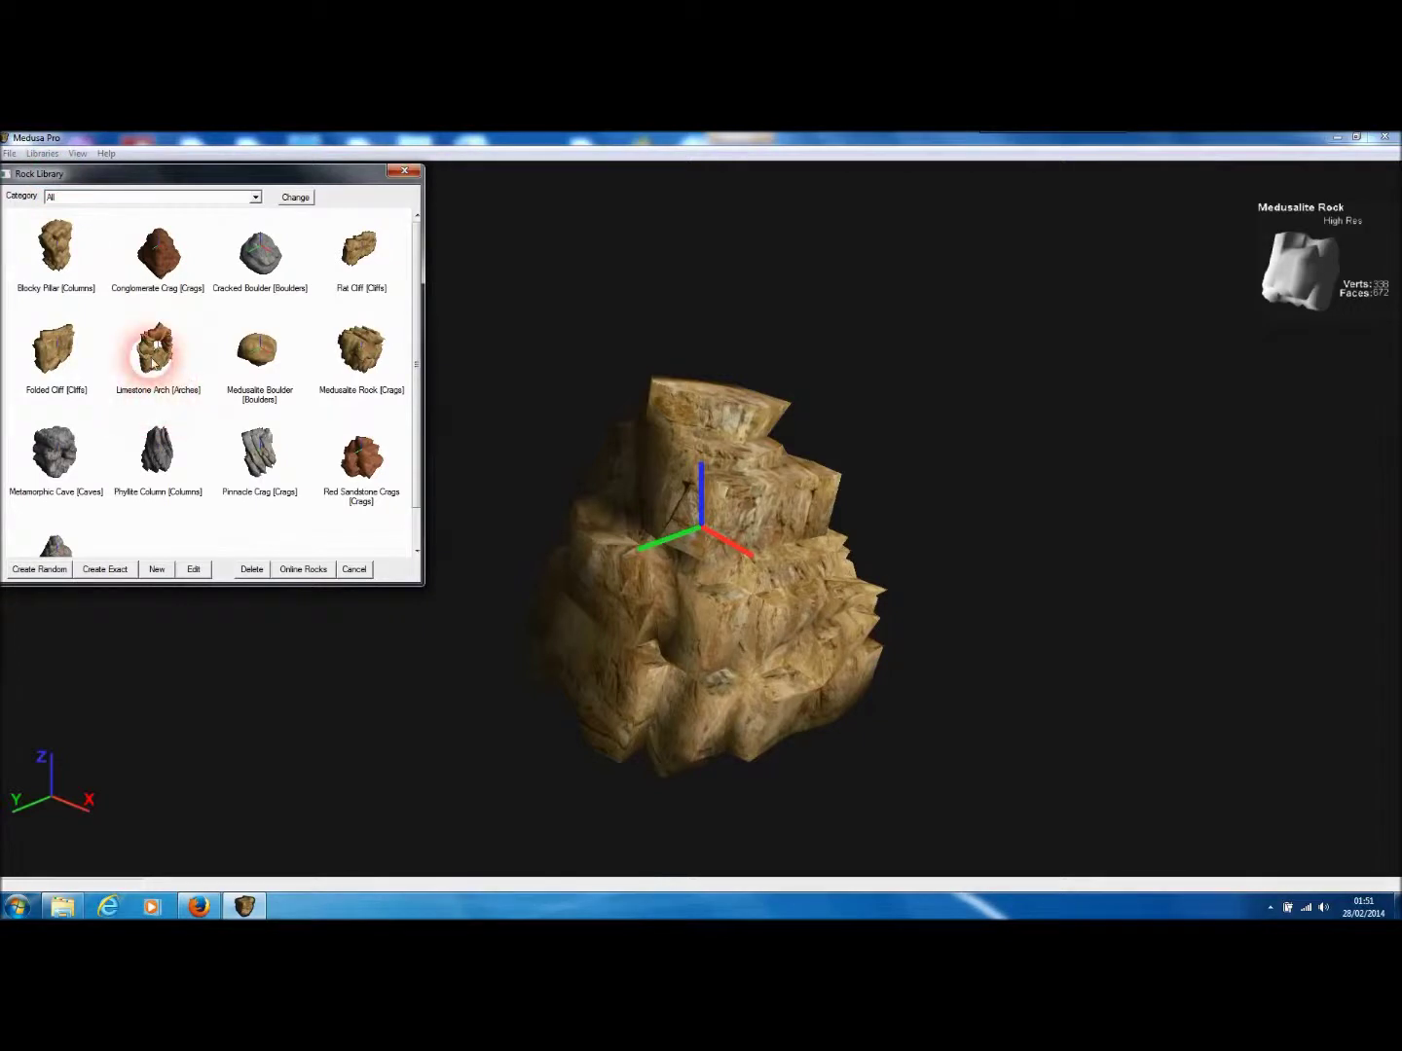
click(51, 573)
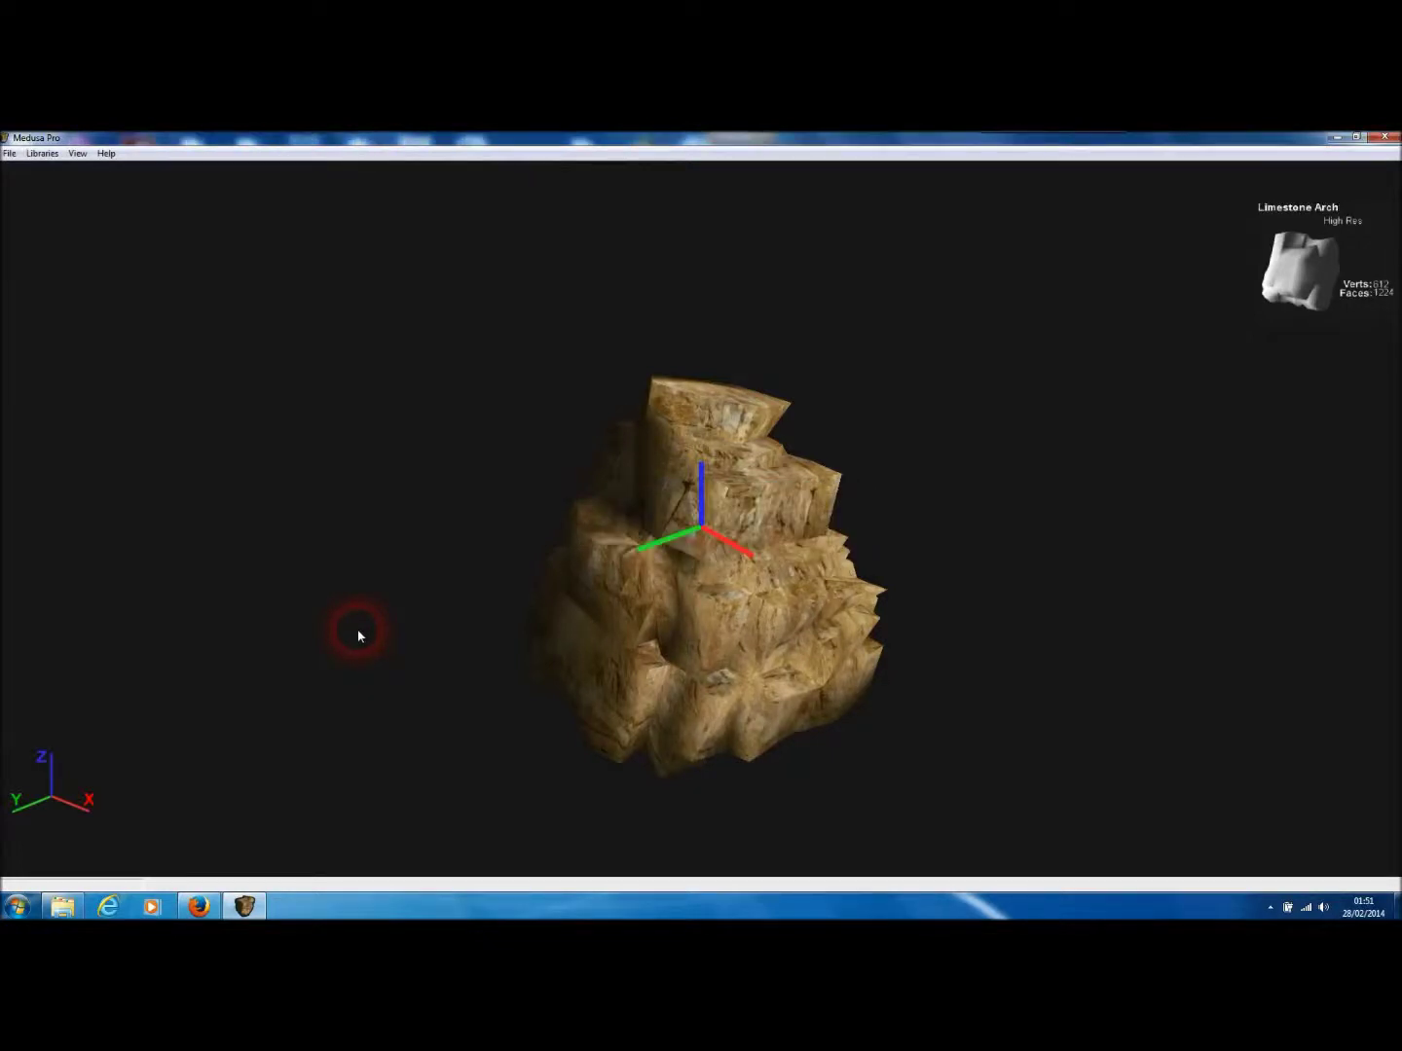
drag(358, 636, 382, 626)
drag(854, 551, 681, 458)
drag(885, 467, 645, 579)
click(245, 416)
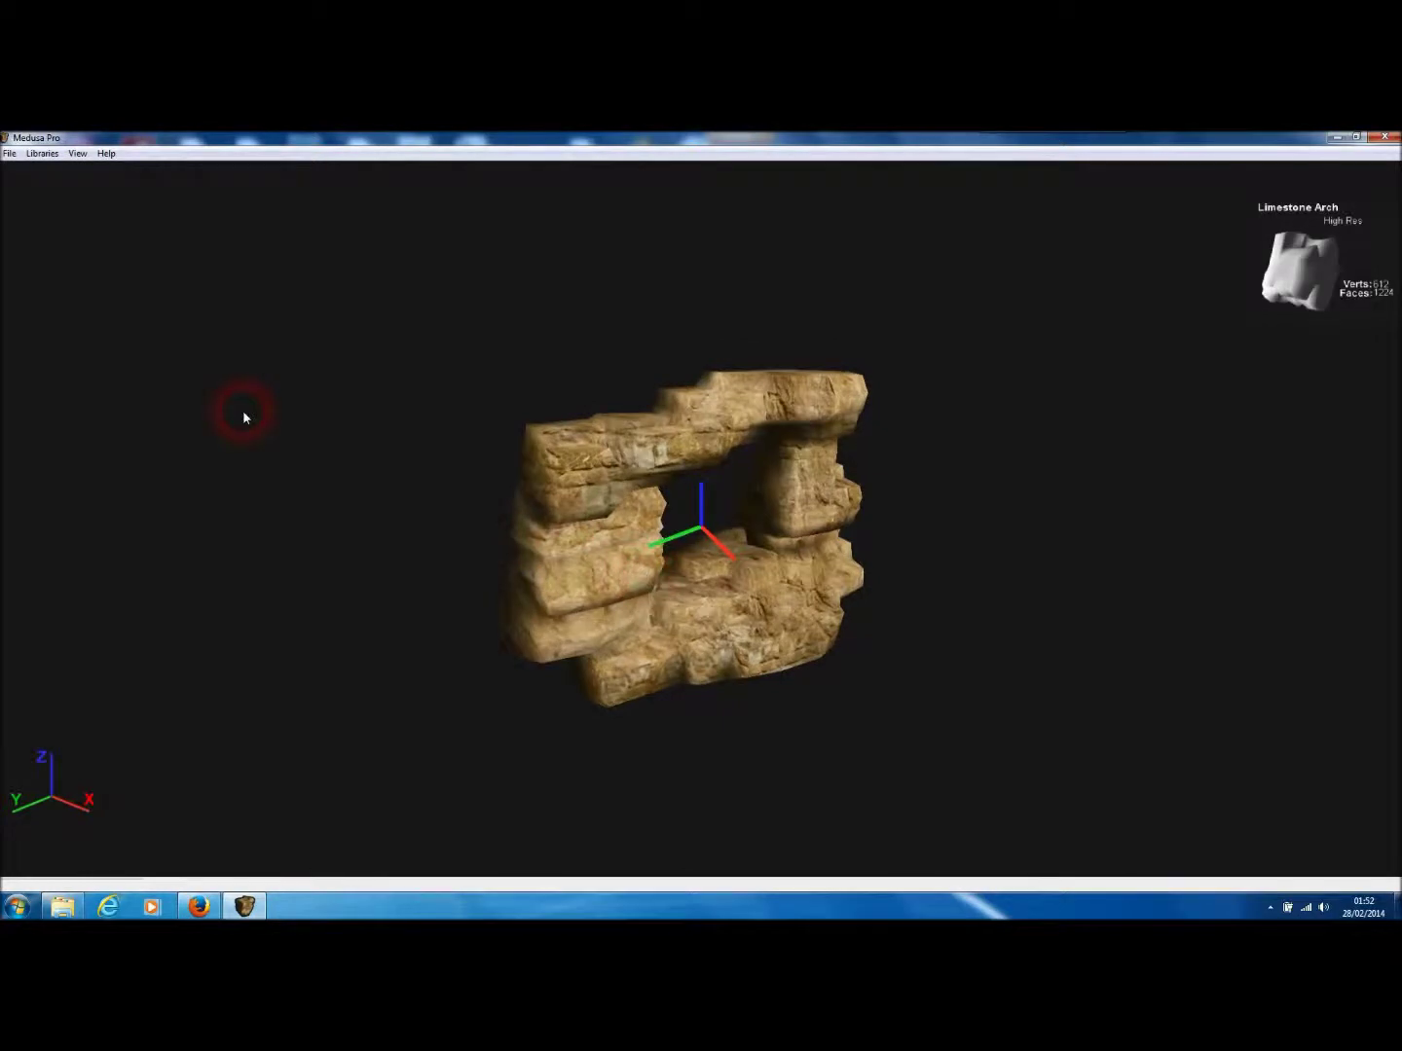
Export as Collada (Torque3D) with high-res, LOD50, LOD10 and Collision Mesh included
click(10, 153)
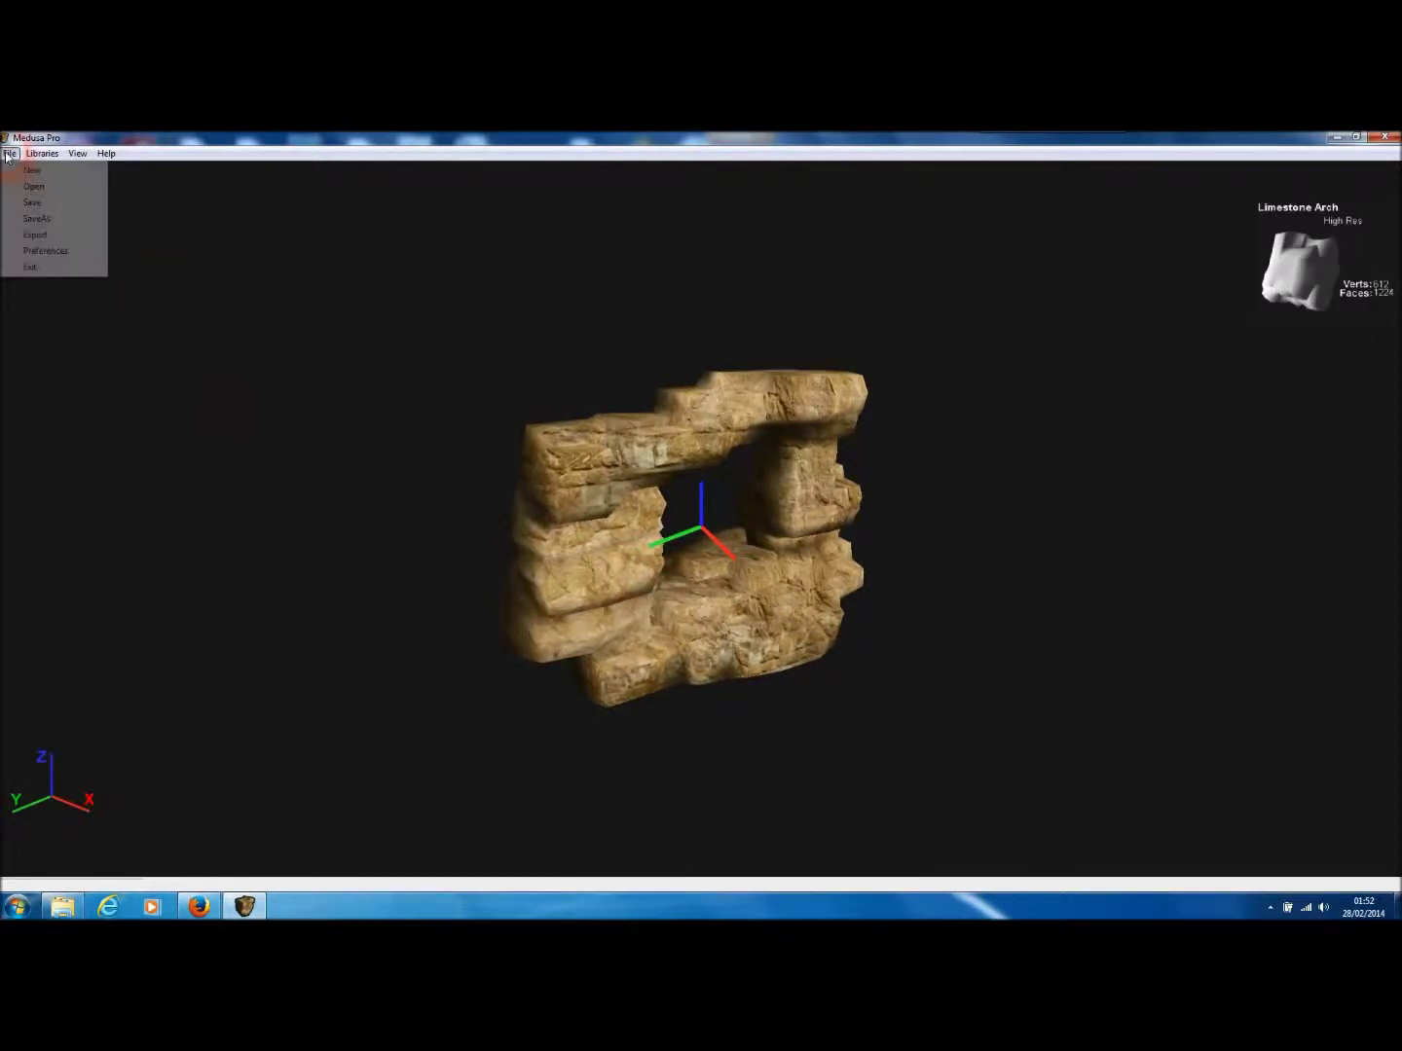
click(35, 235)
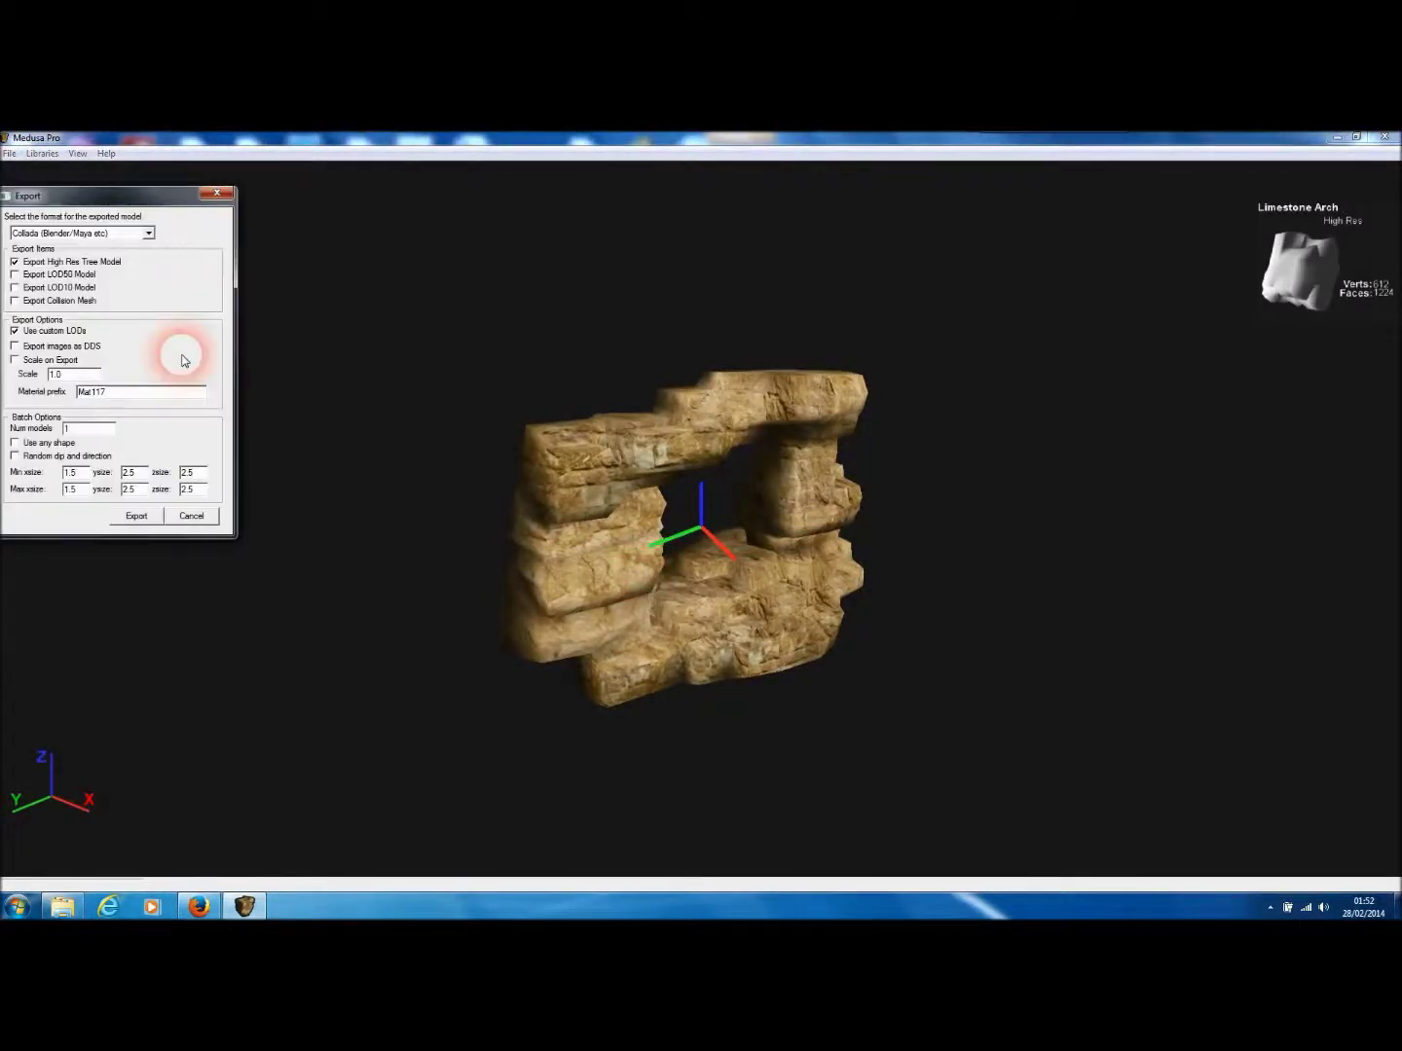
drag(146, 196, 169, 179)
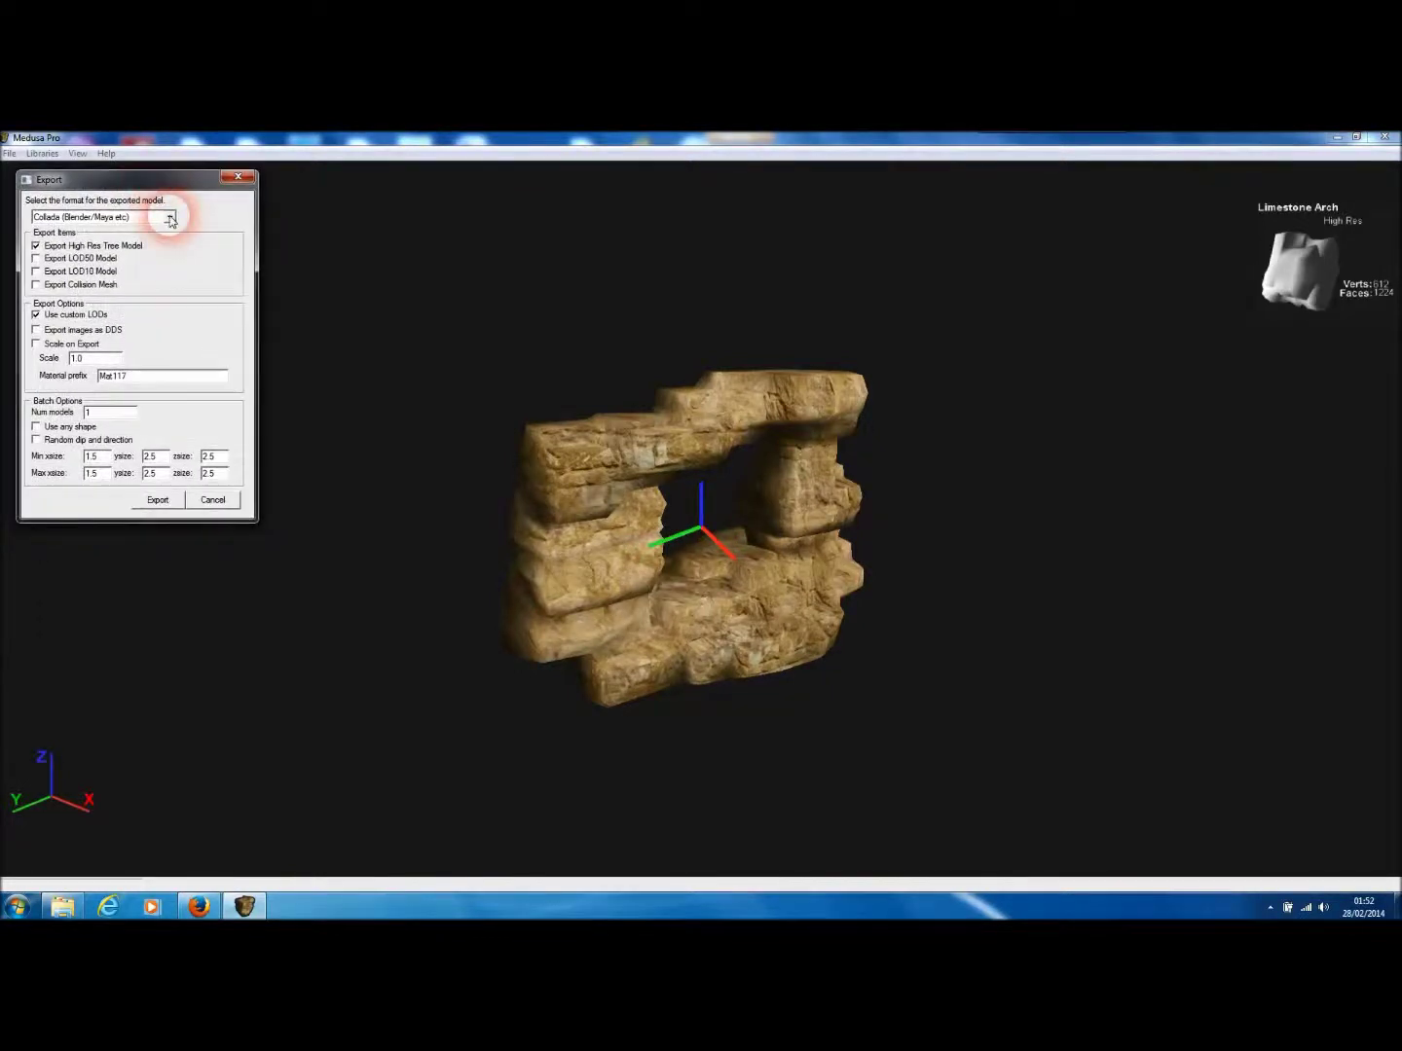
click(170, 218)
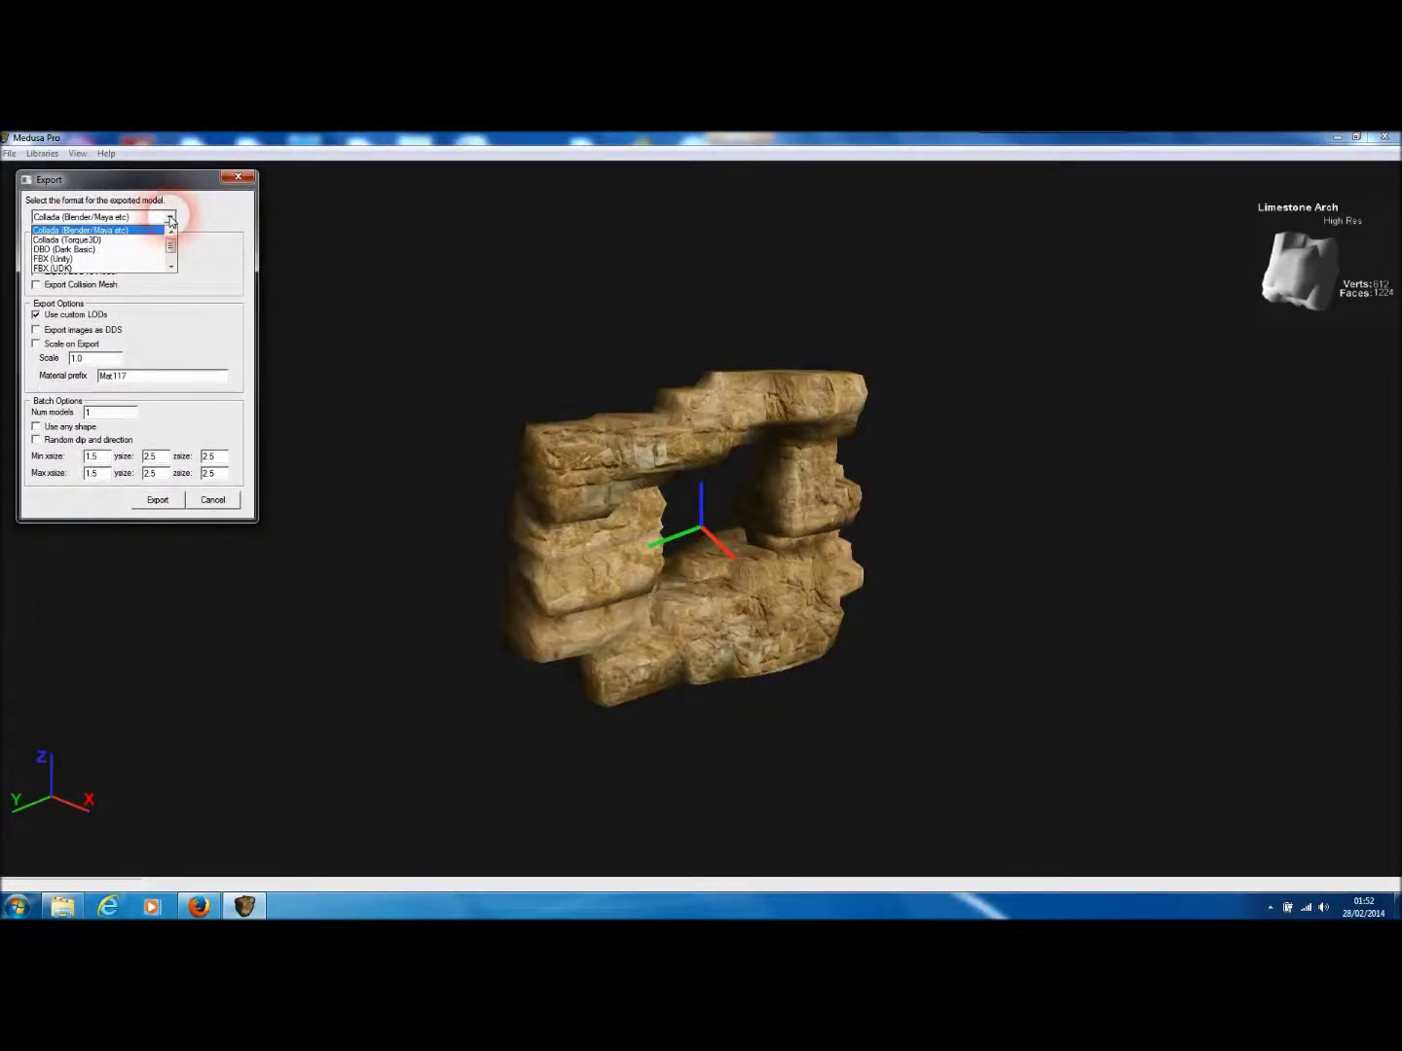
click(110, 240)
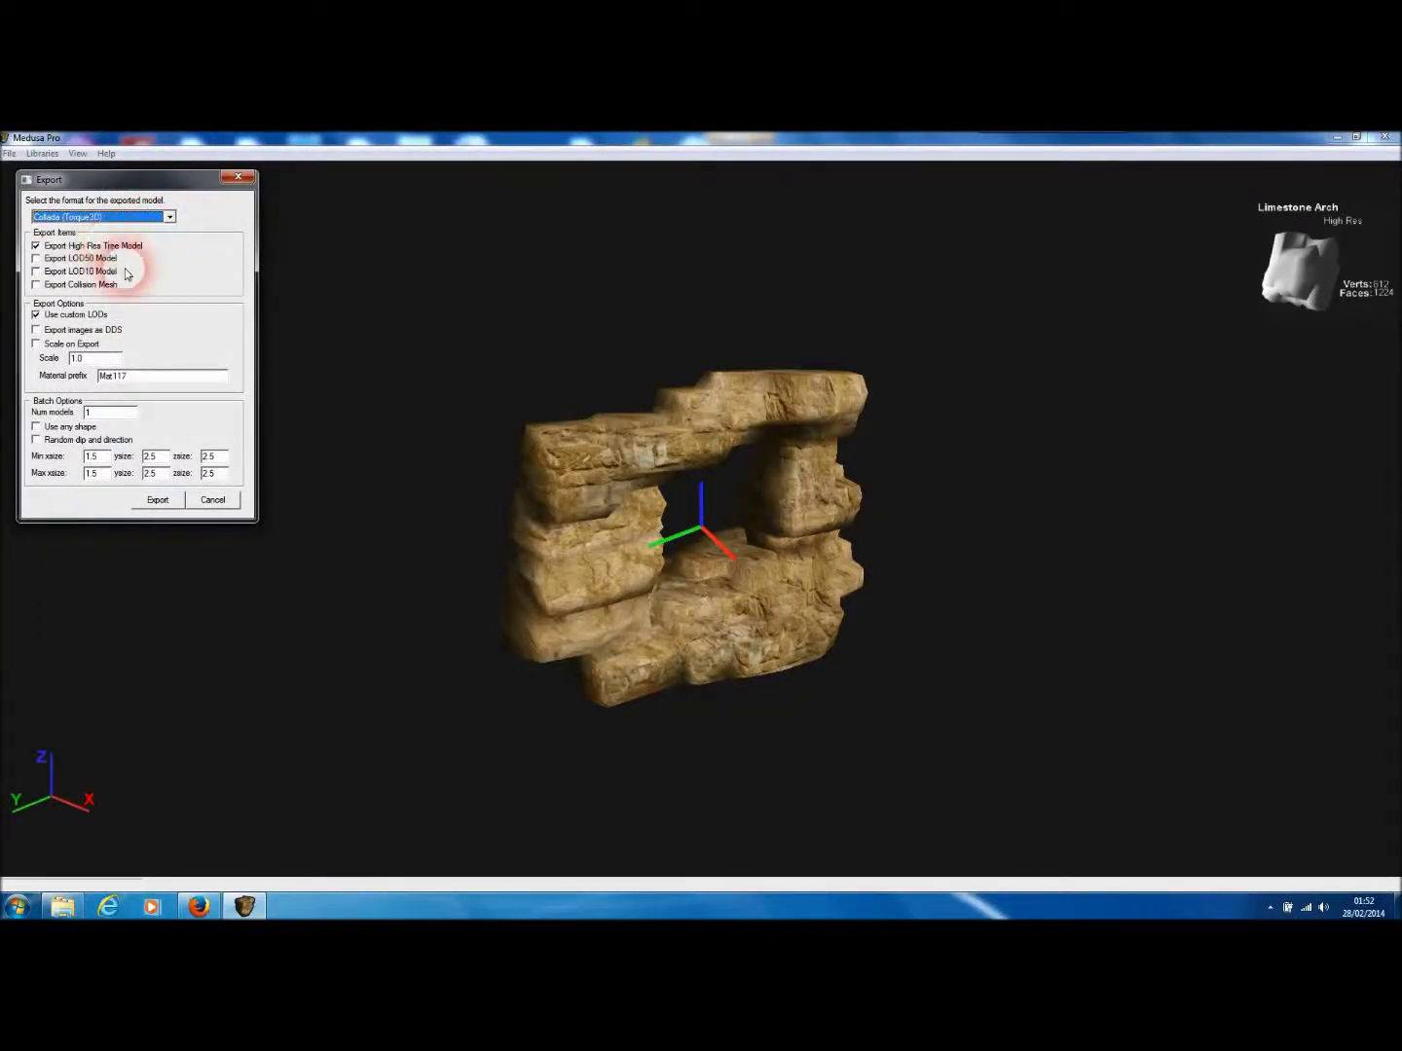
click(36, 258)
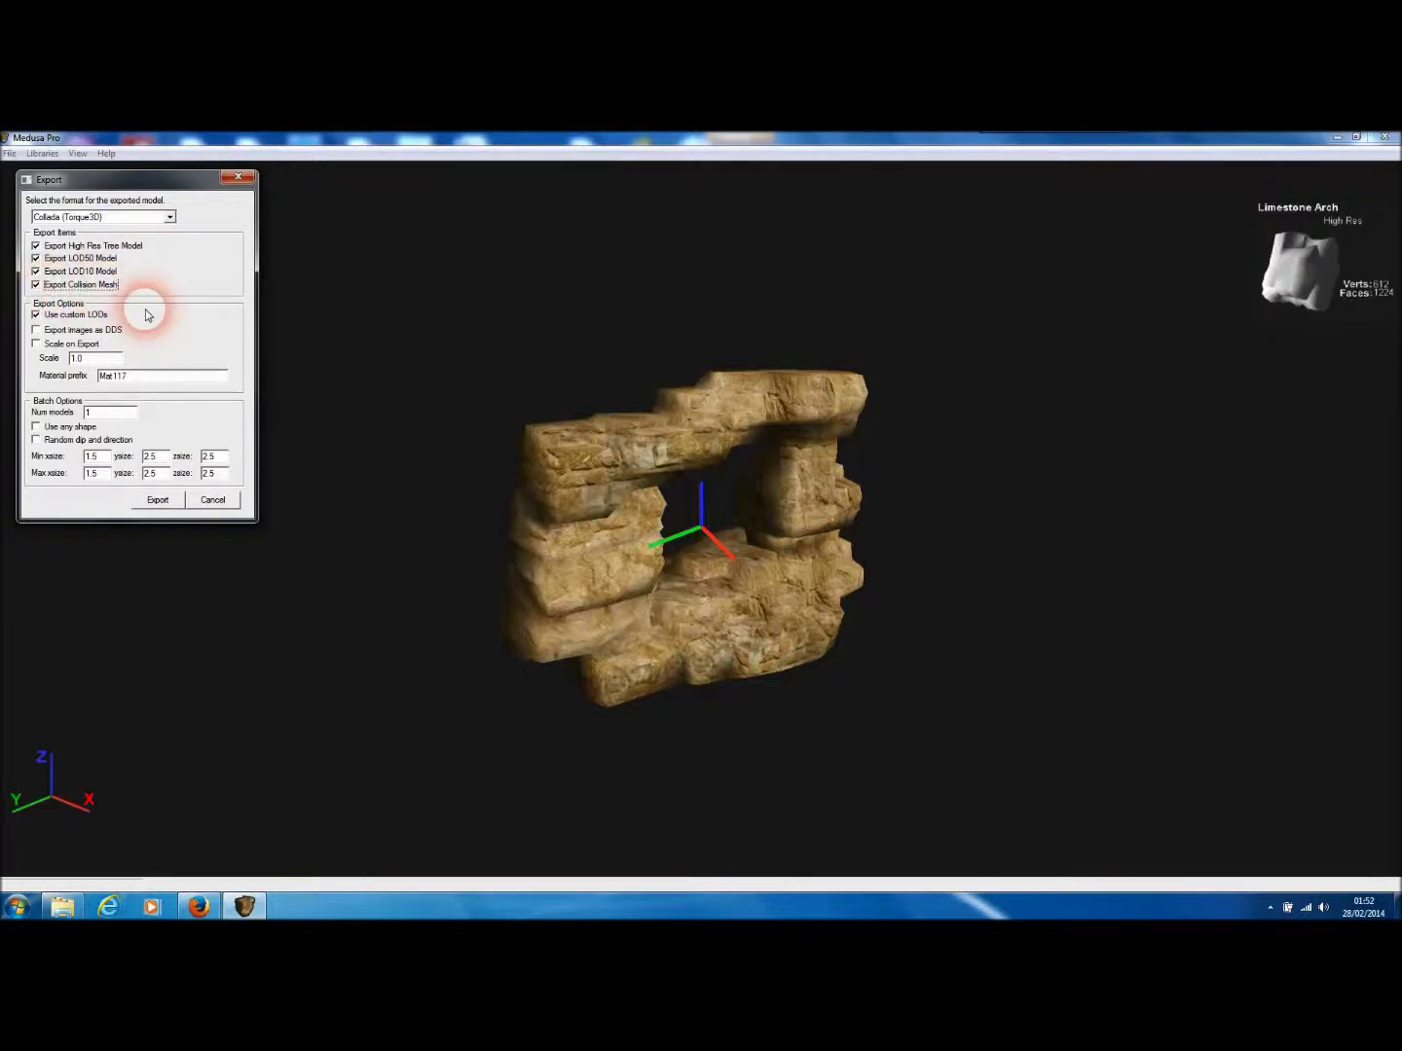
click(163, 503)
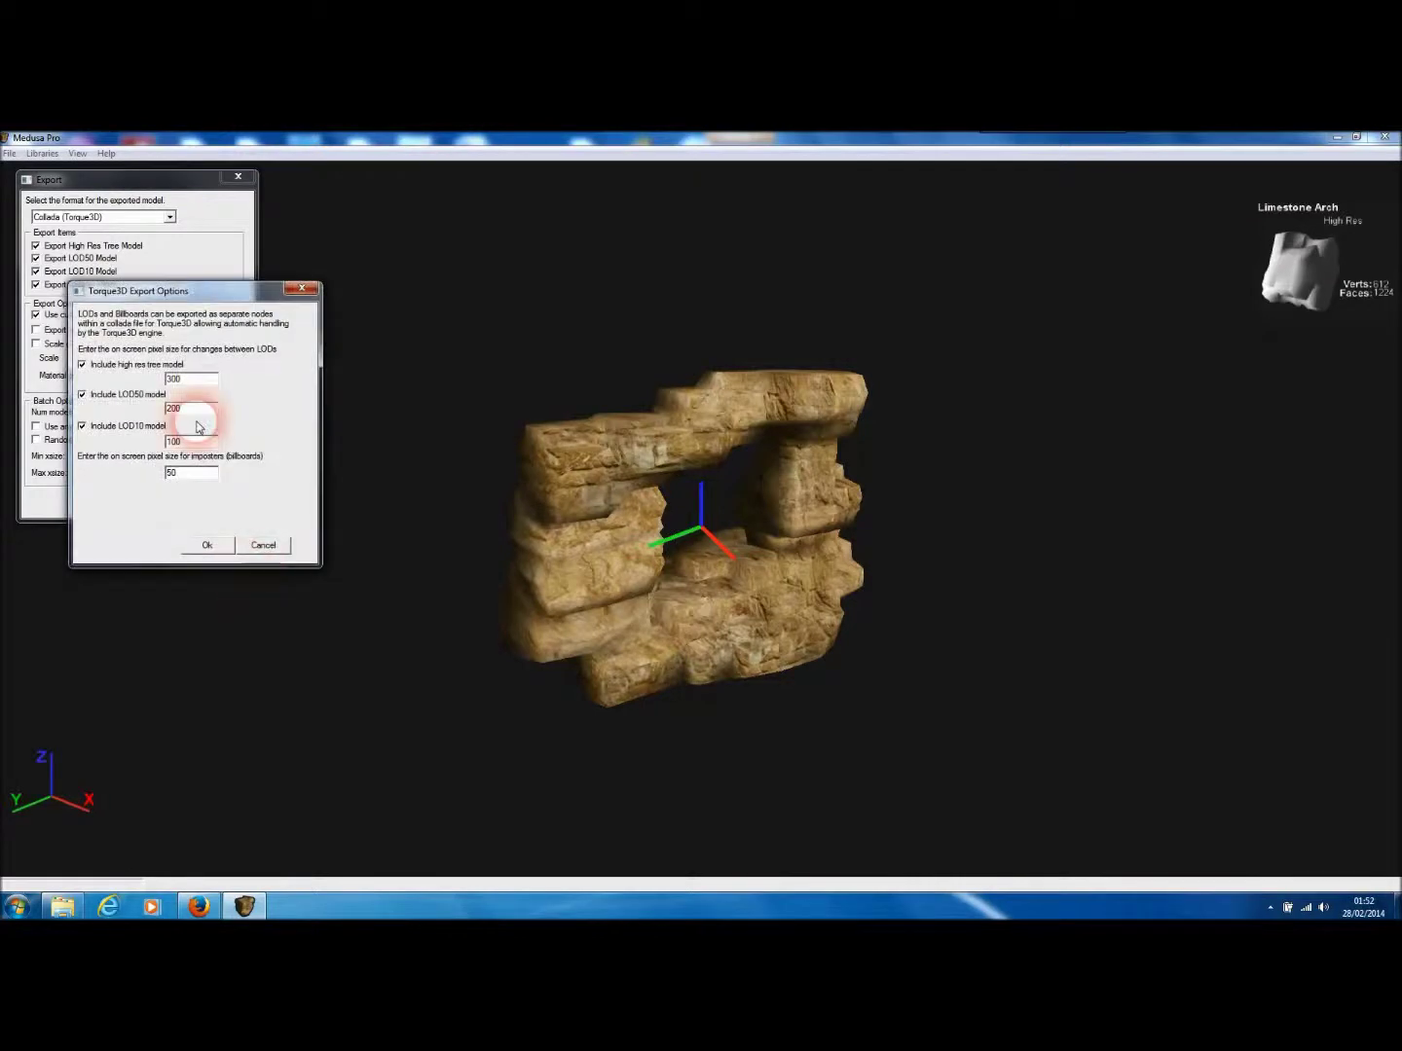
Check the Torque3D LOD pixel sizes 300, 200, 100 and billboard 50, then accept them
drag(151, 290, 233, 289)
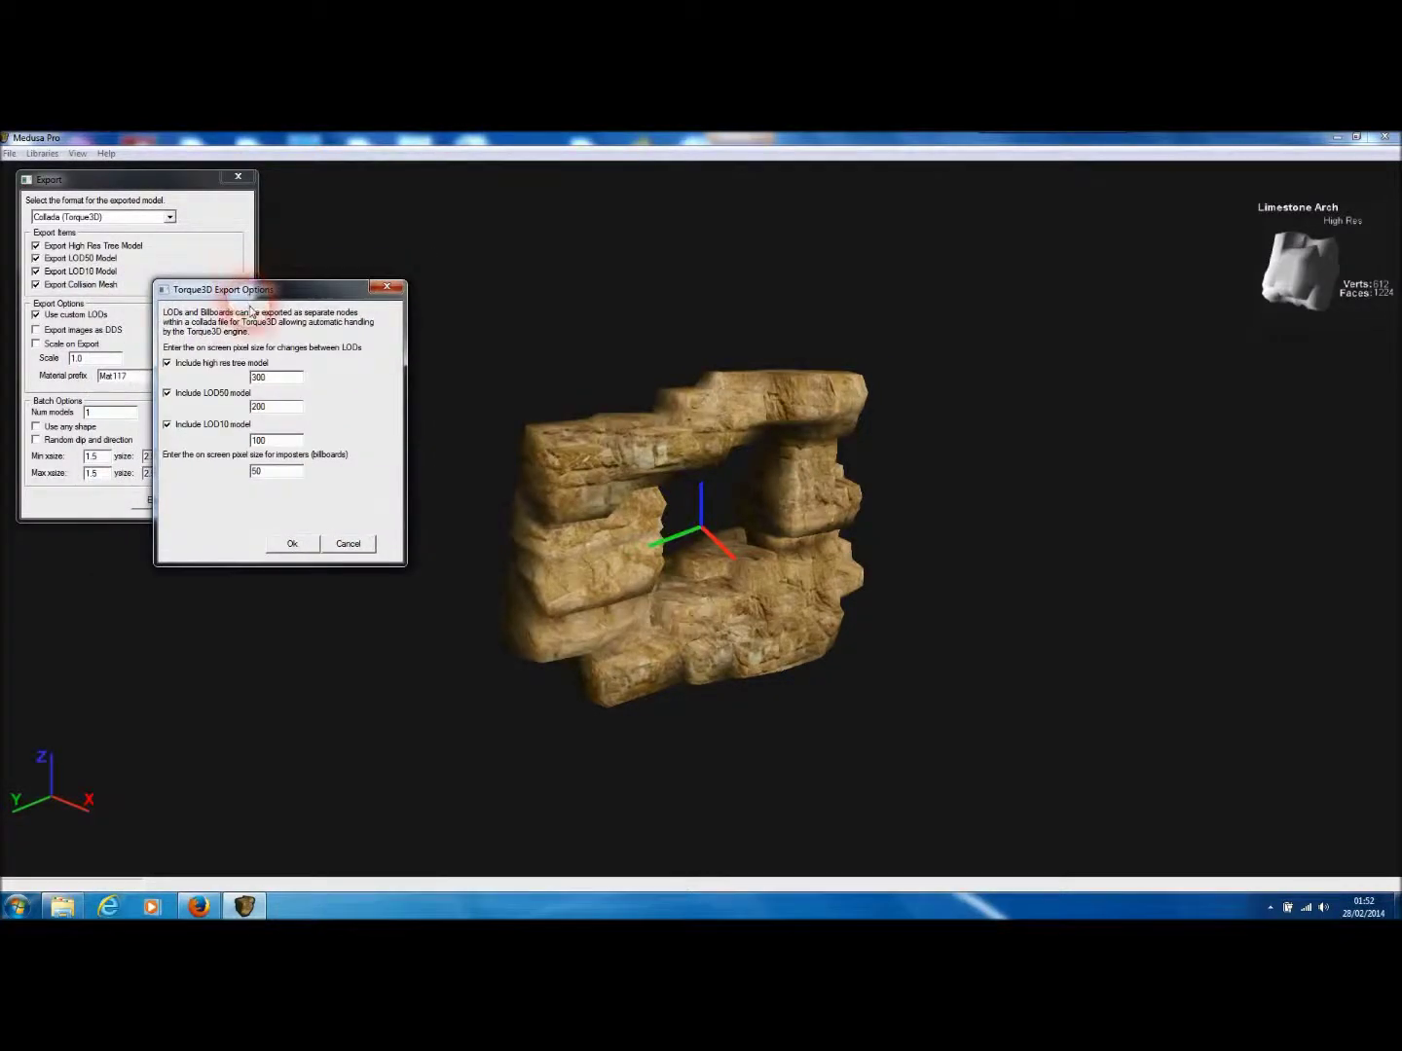
double_click(259, 379)
double_click(259, 407)
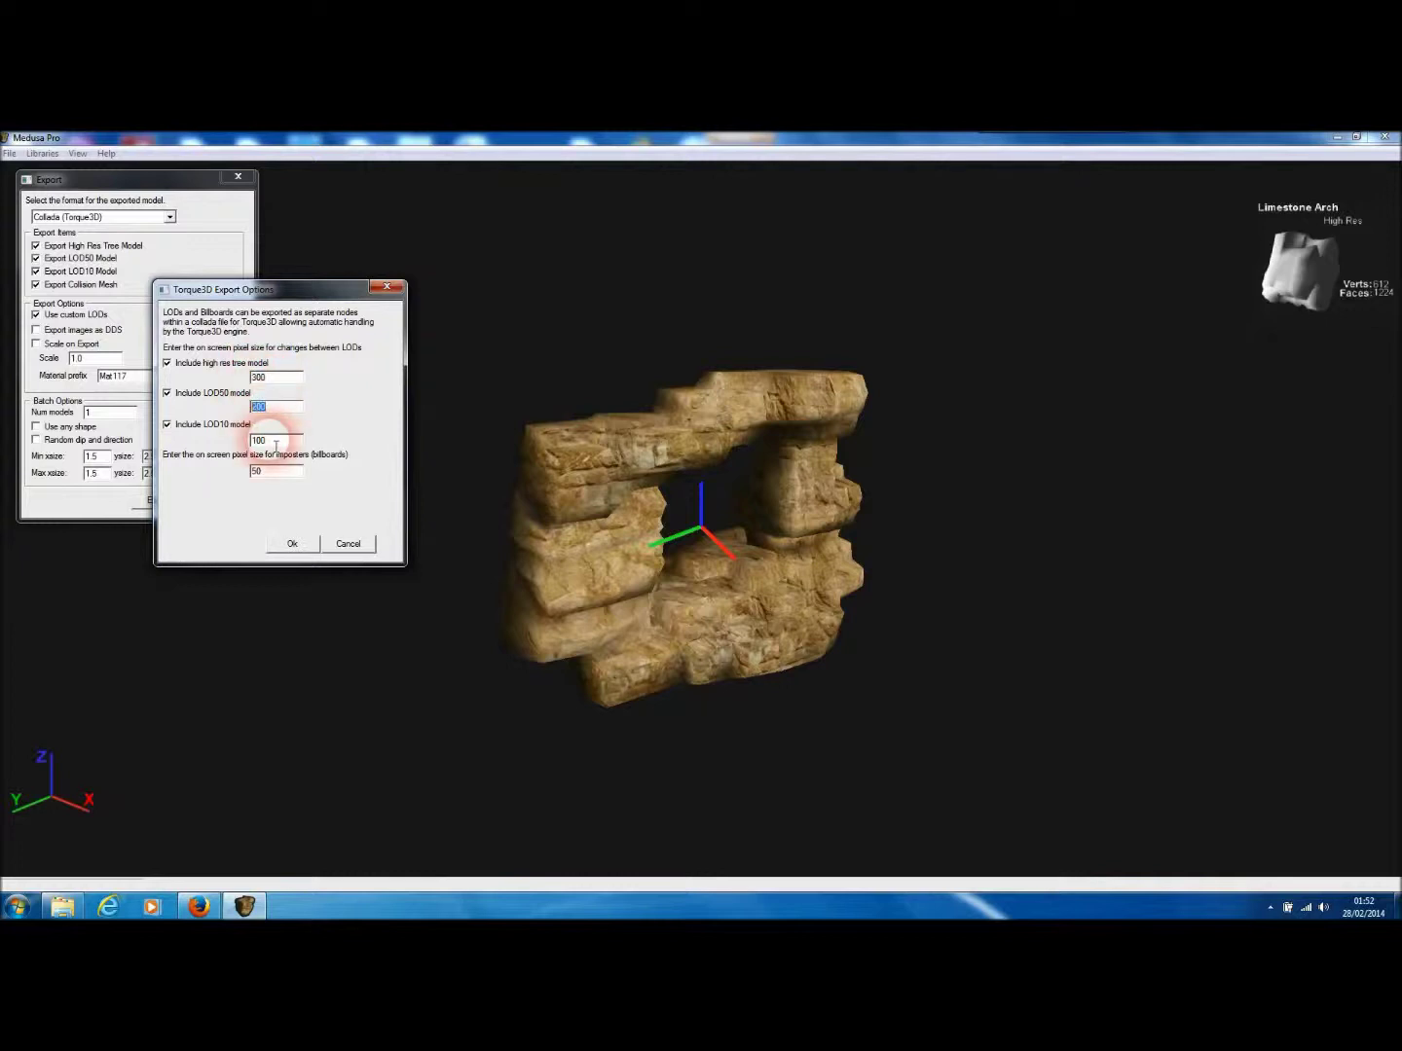
double_click(258, 441)
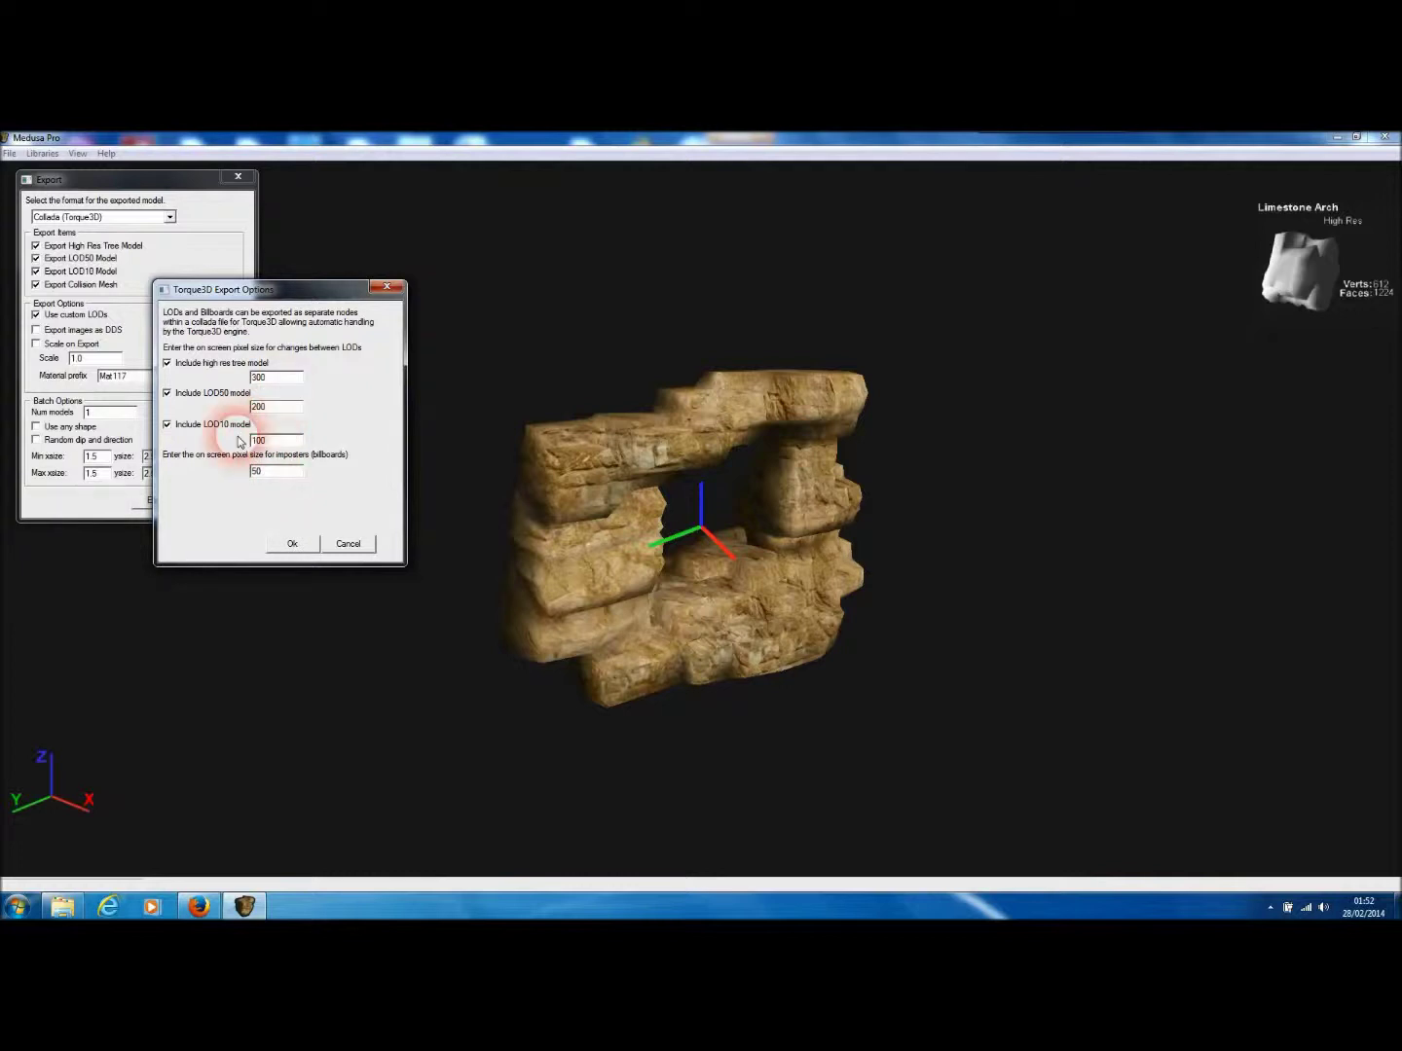
click(283, 486)
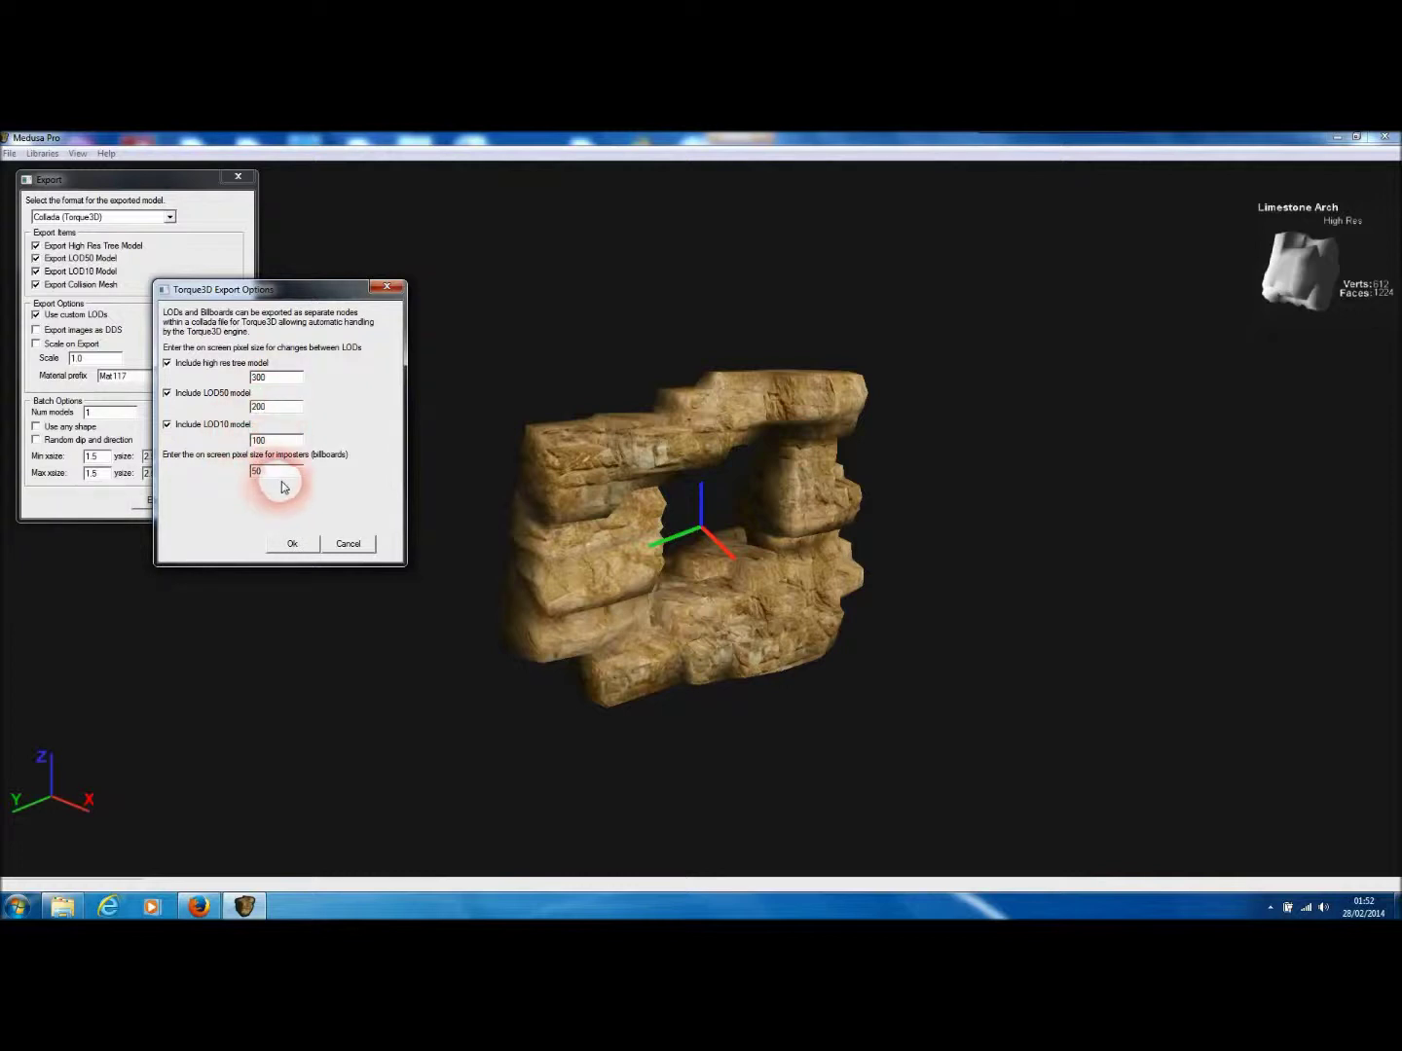
click(293, 544)
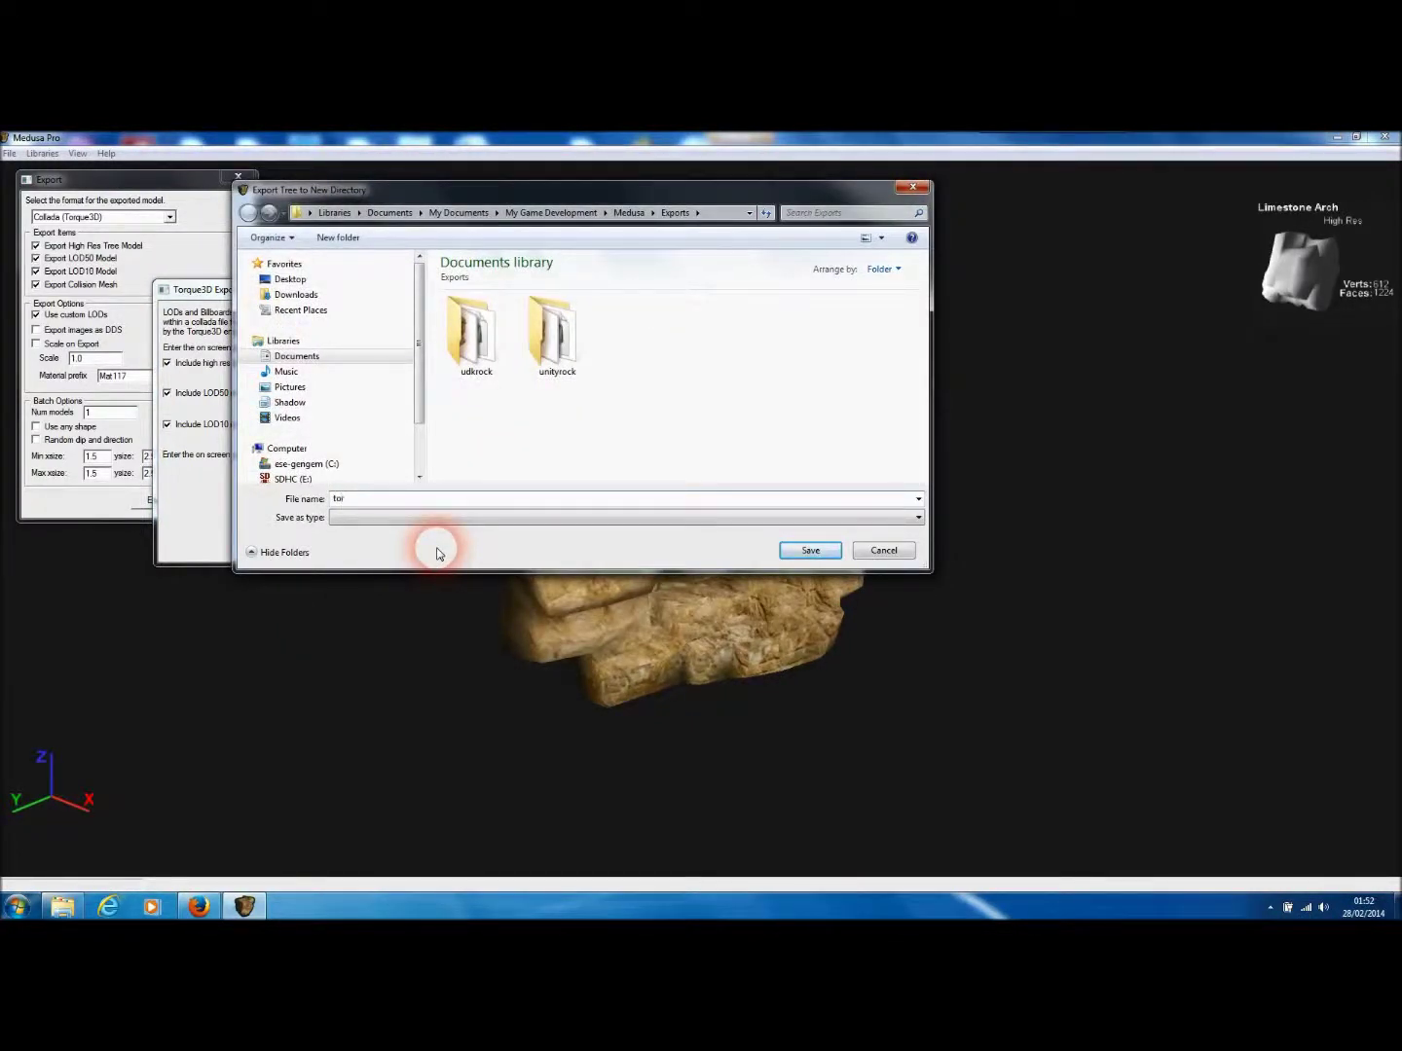
Save the export as torquerock in the Exports folder and dismiss the success notice
text(torquerock)
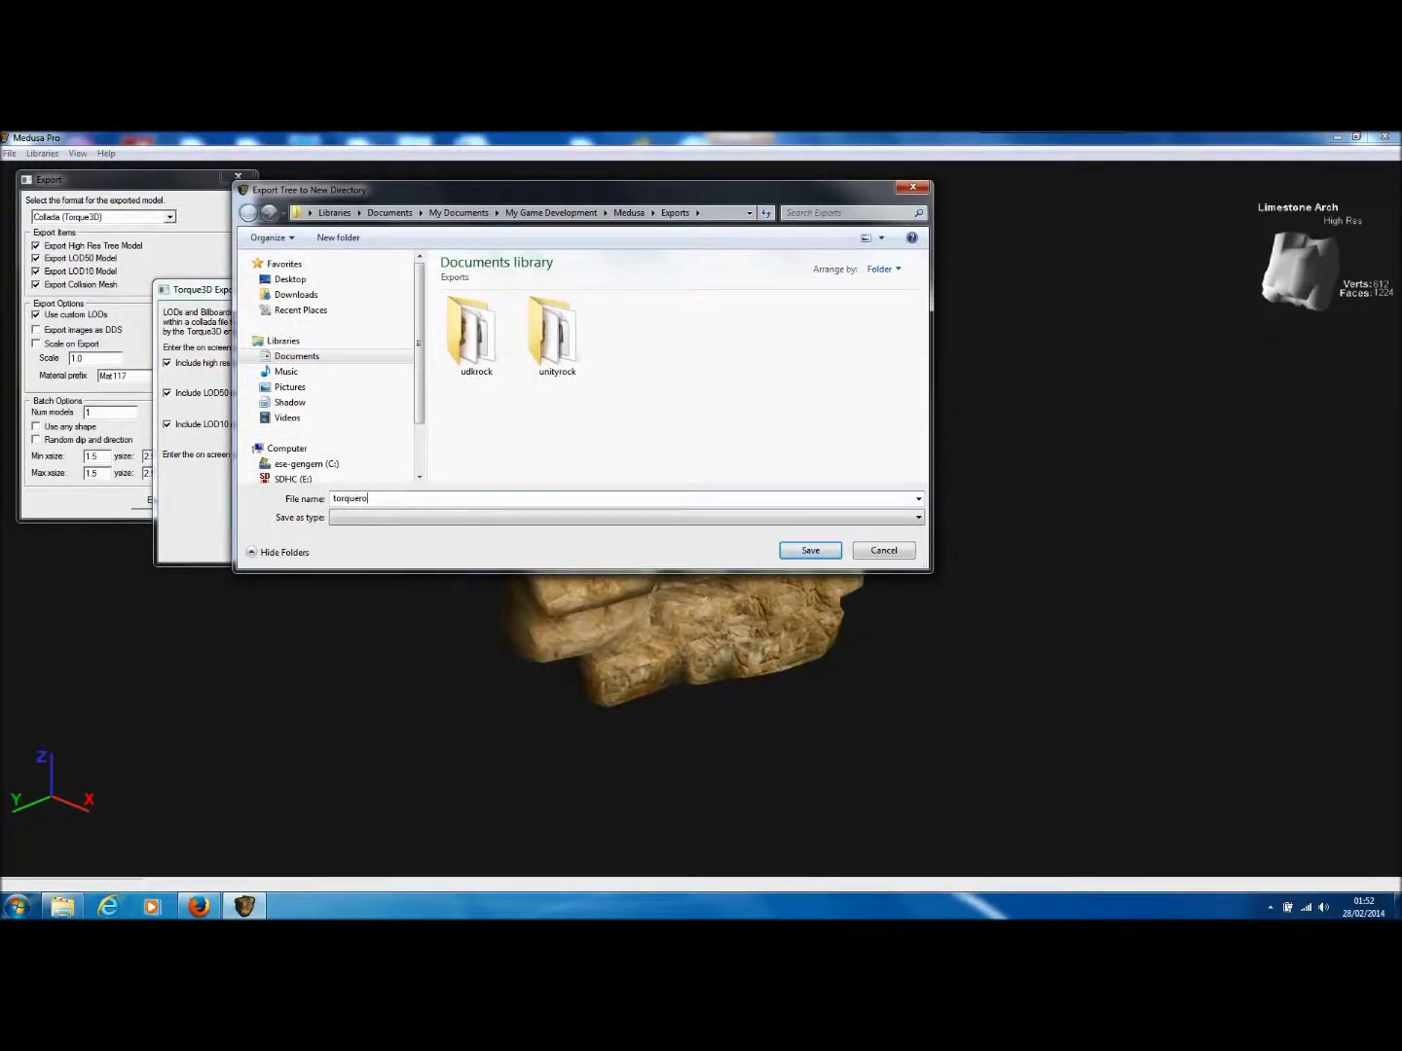
click(809, 550)
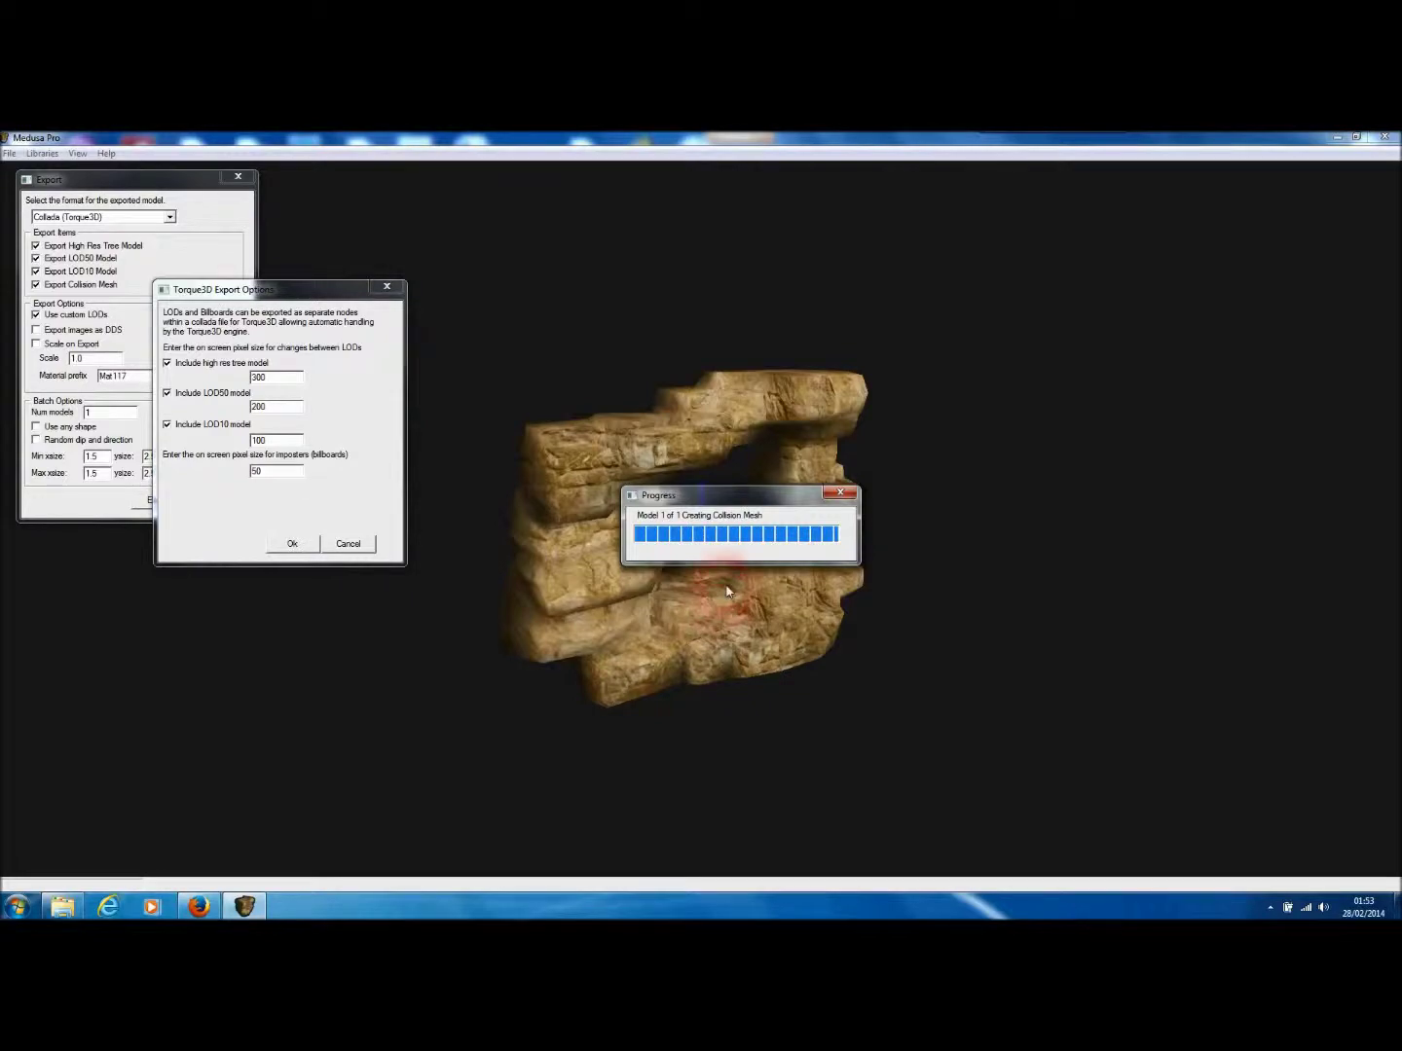
click(756, 564)
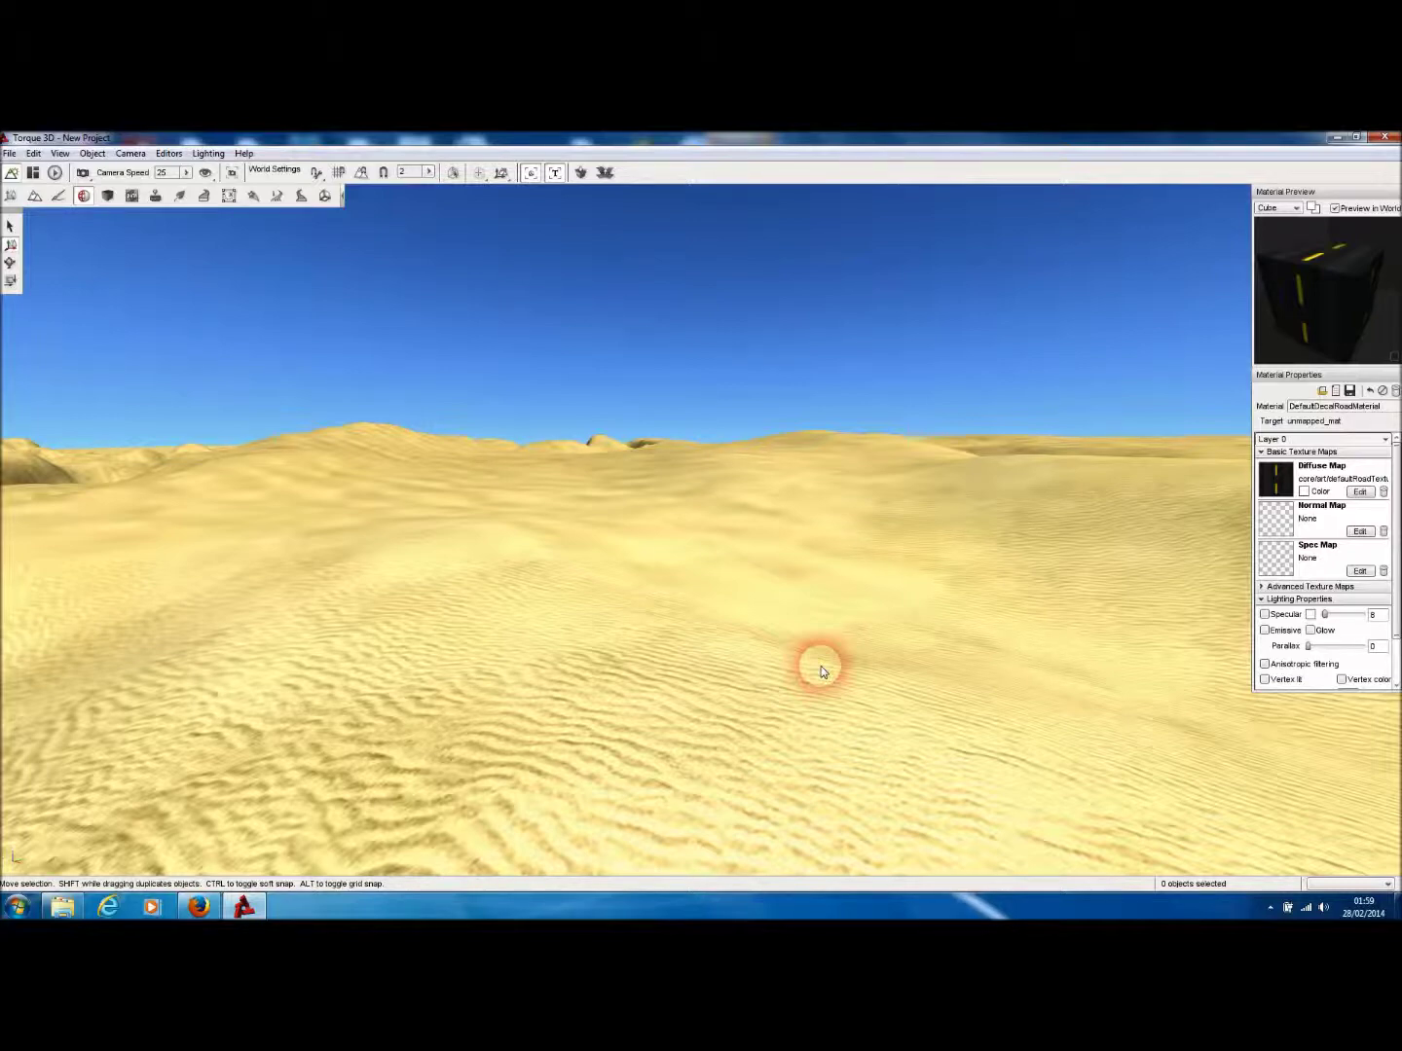
Switch to the Object Editor and show the Meshes section of the Library
right_drag(820, 669, 860, 681)
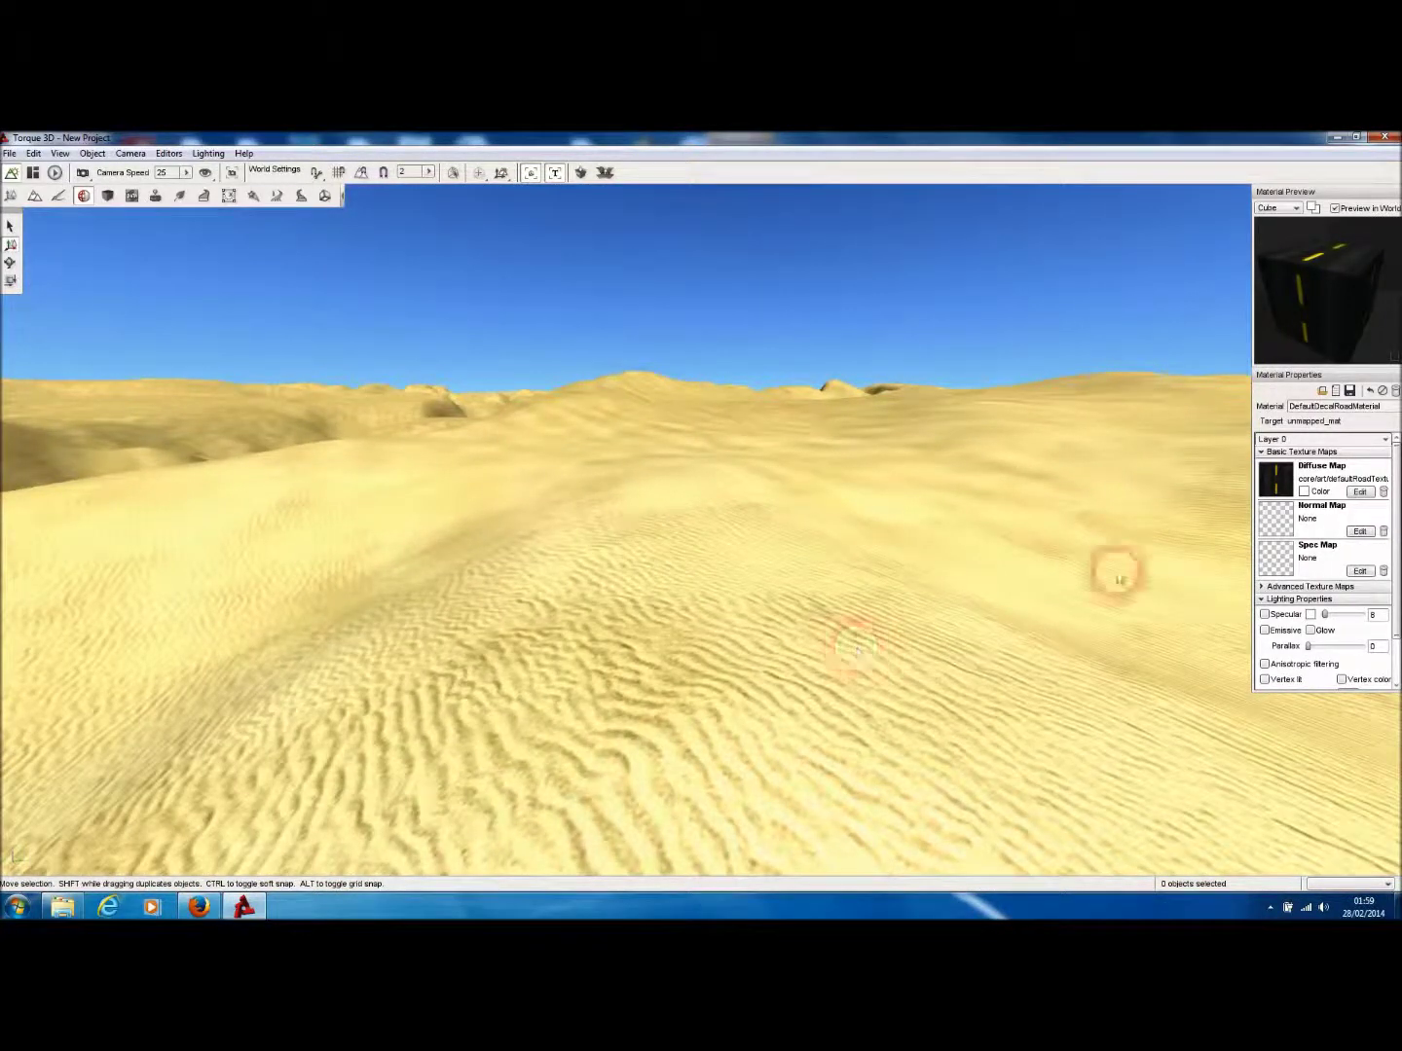
click(12, 197)
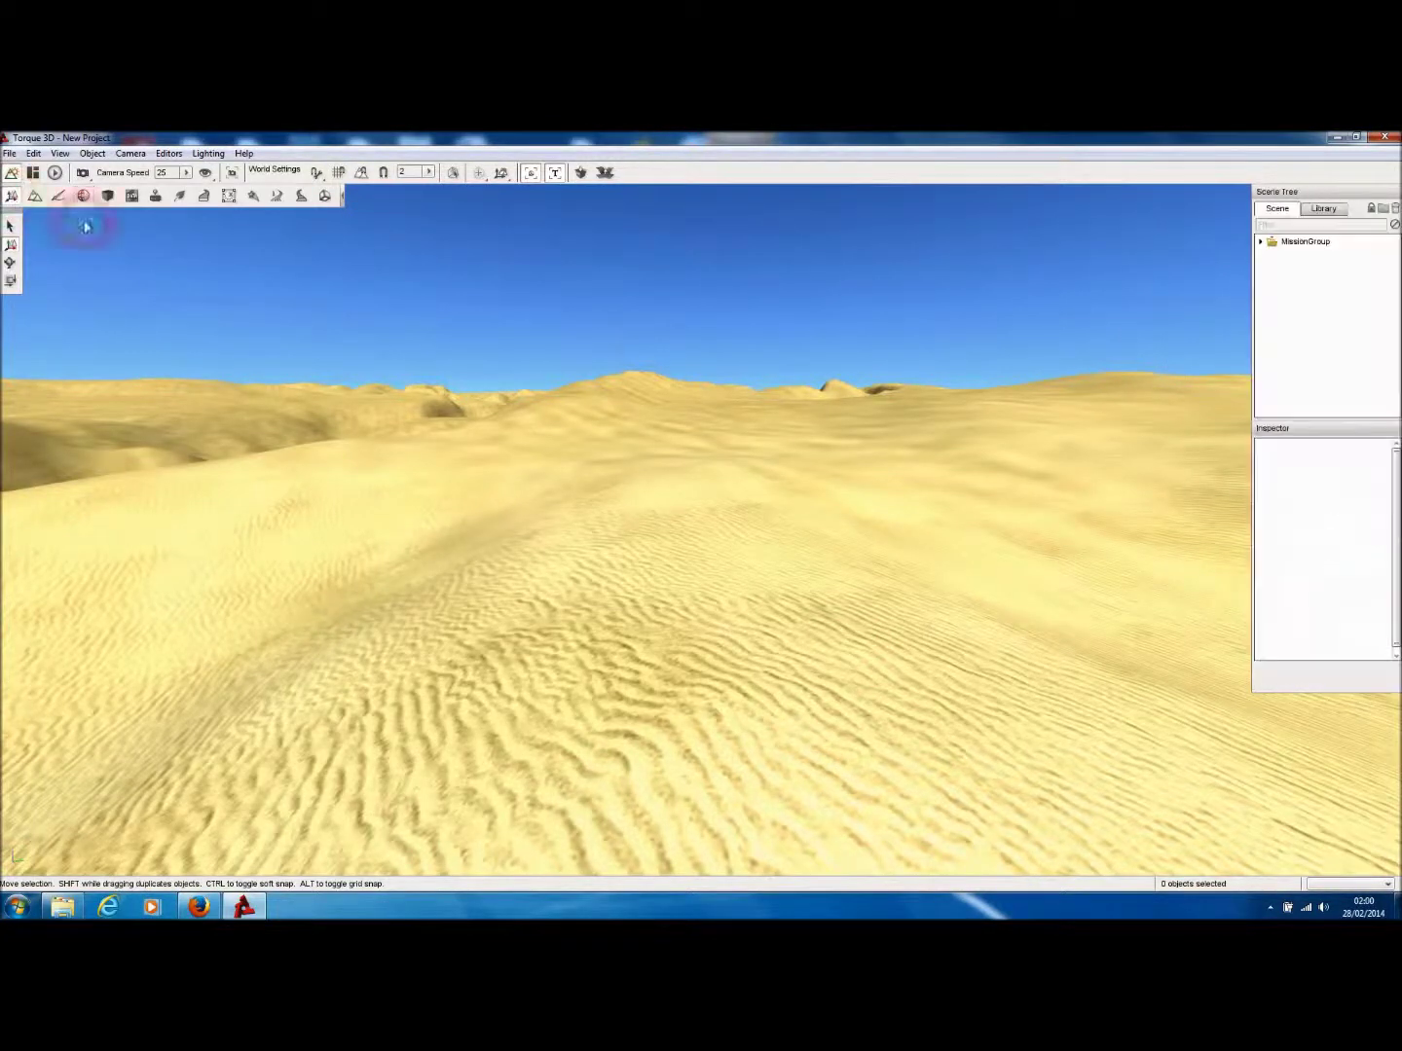
click(1332, 209)
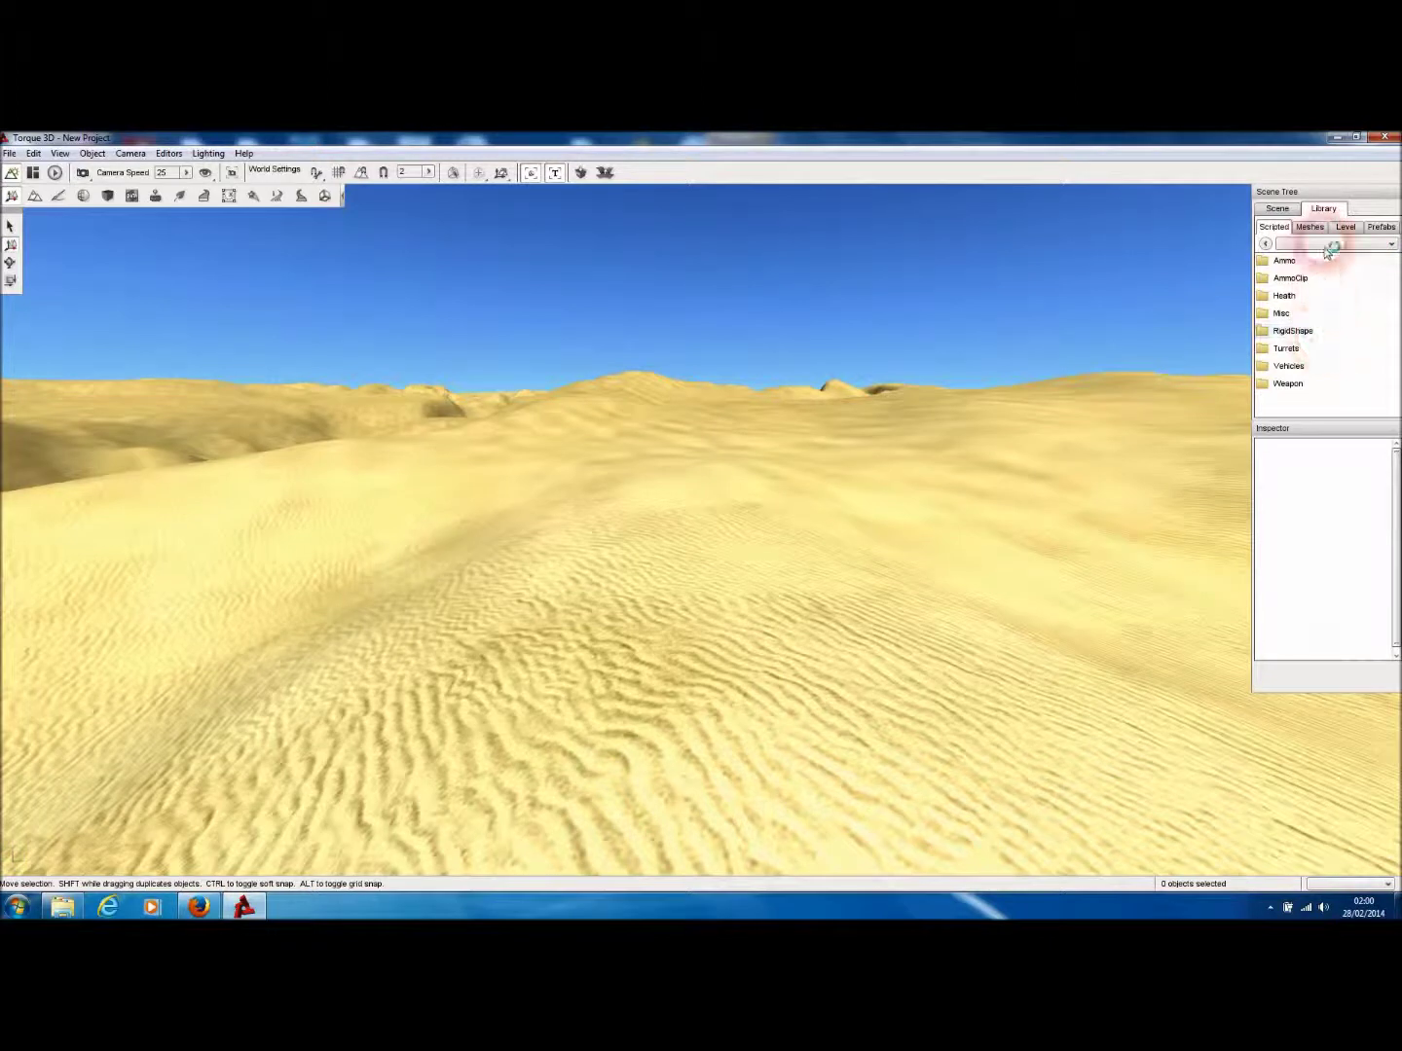
click(1311, 227)
Browse to art > shapes > rocks > torquerock and choose the torquerock1 model
double_click(1274, 260)
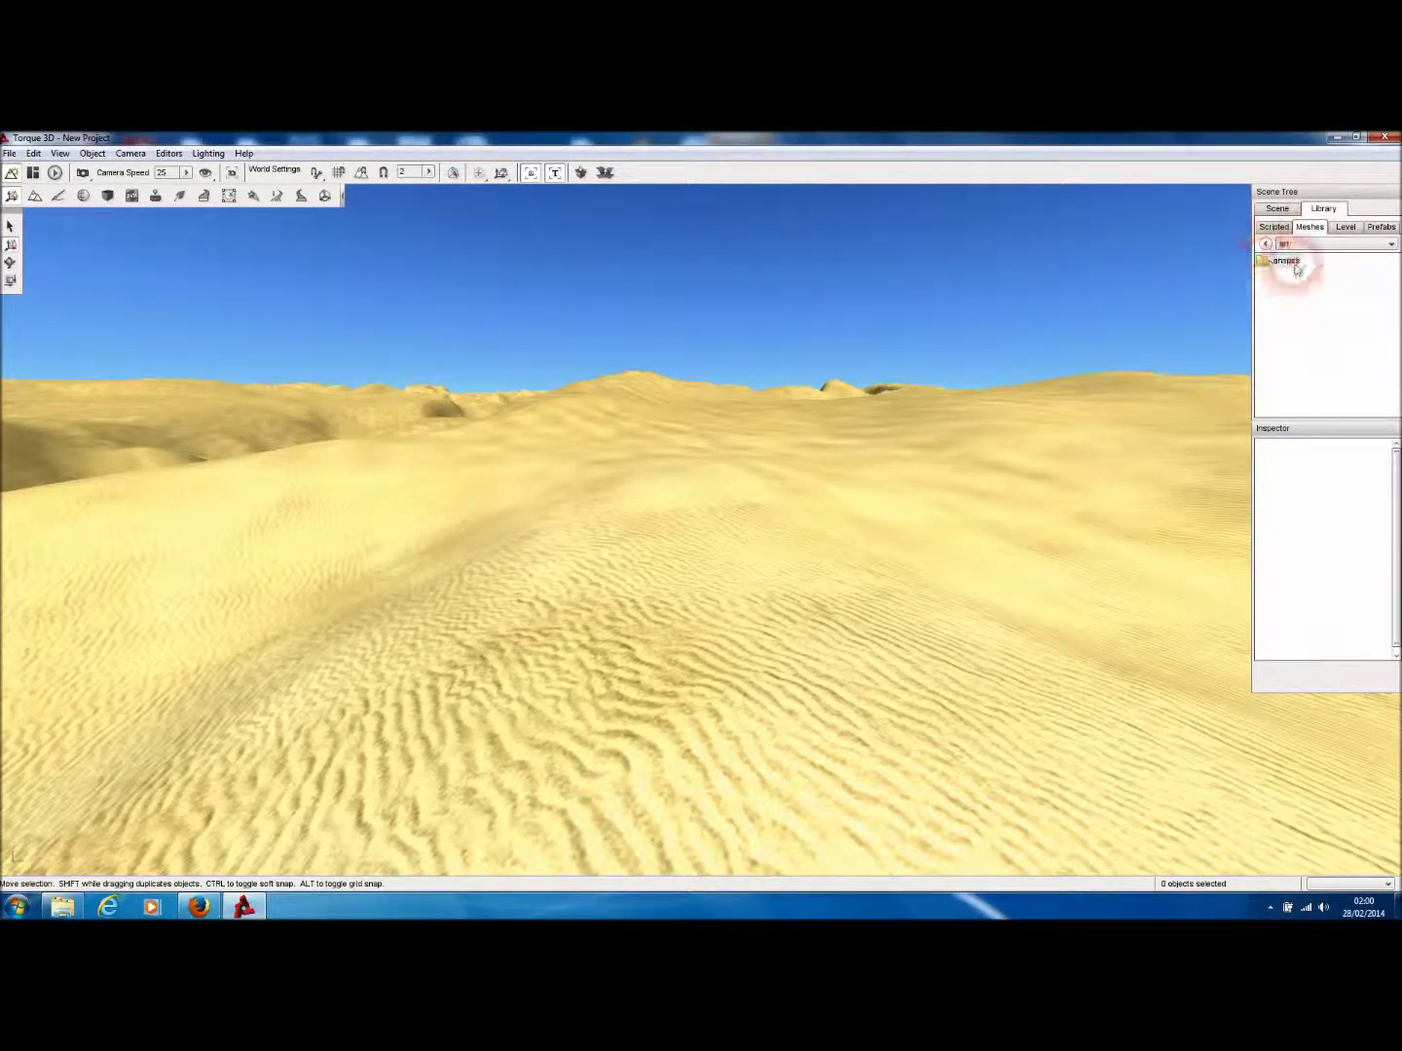
double_click(1285, 263)
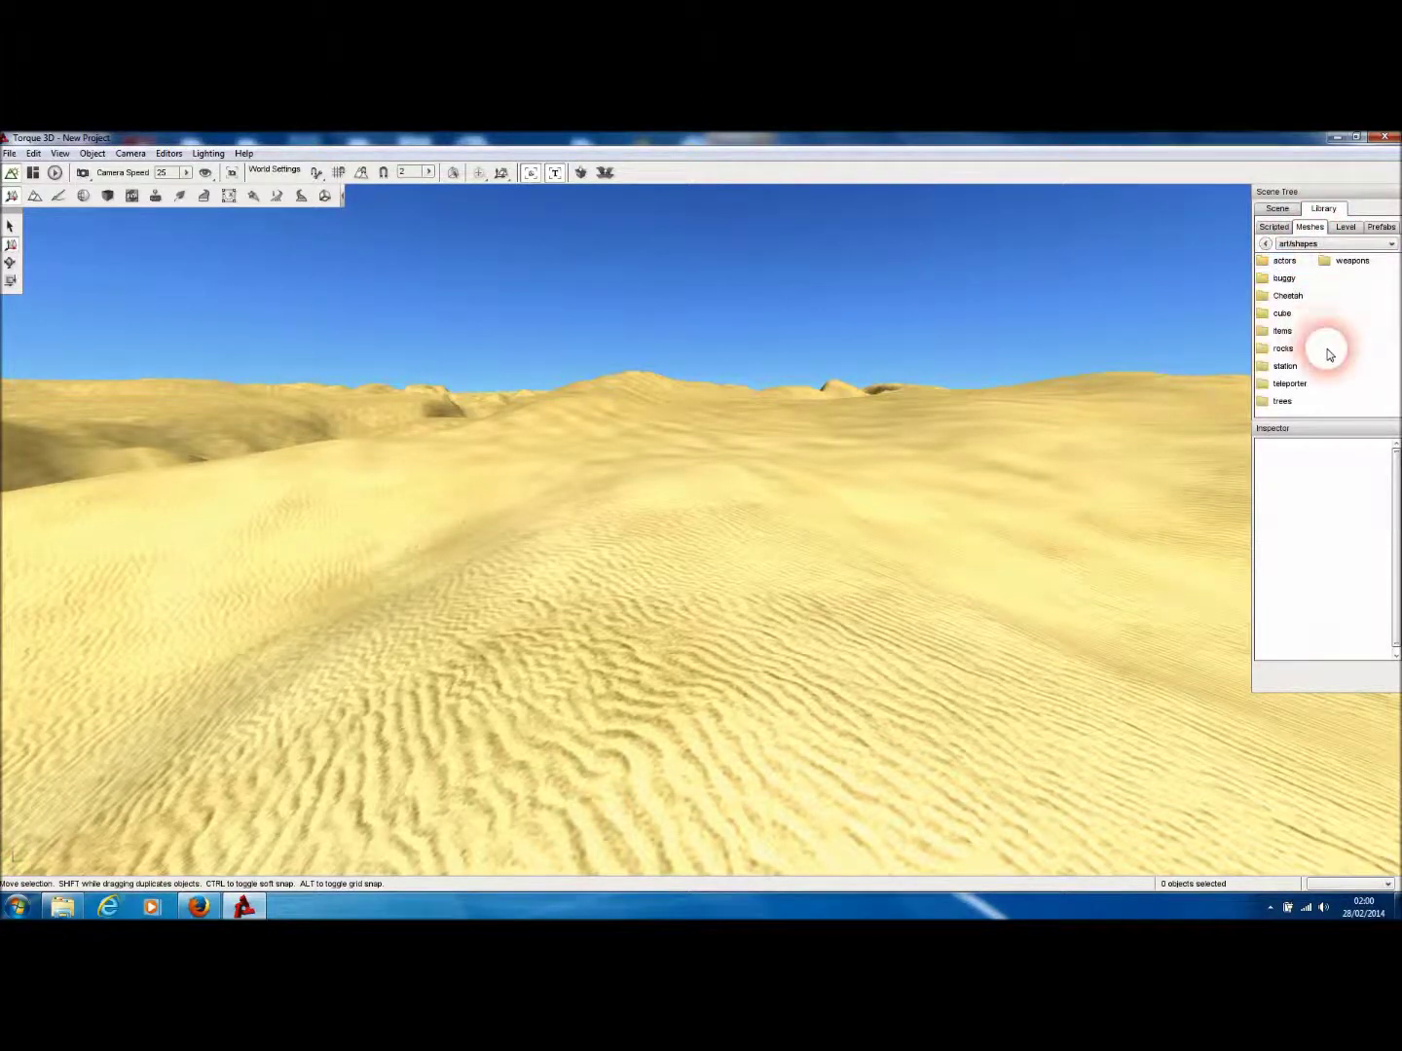
click(1270, 351)
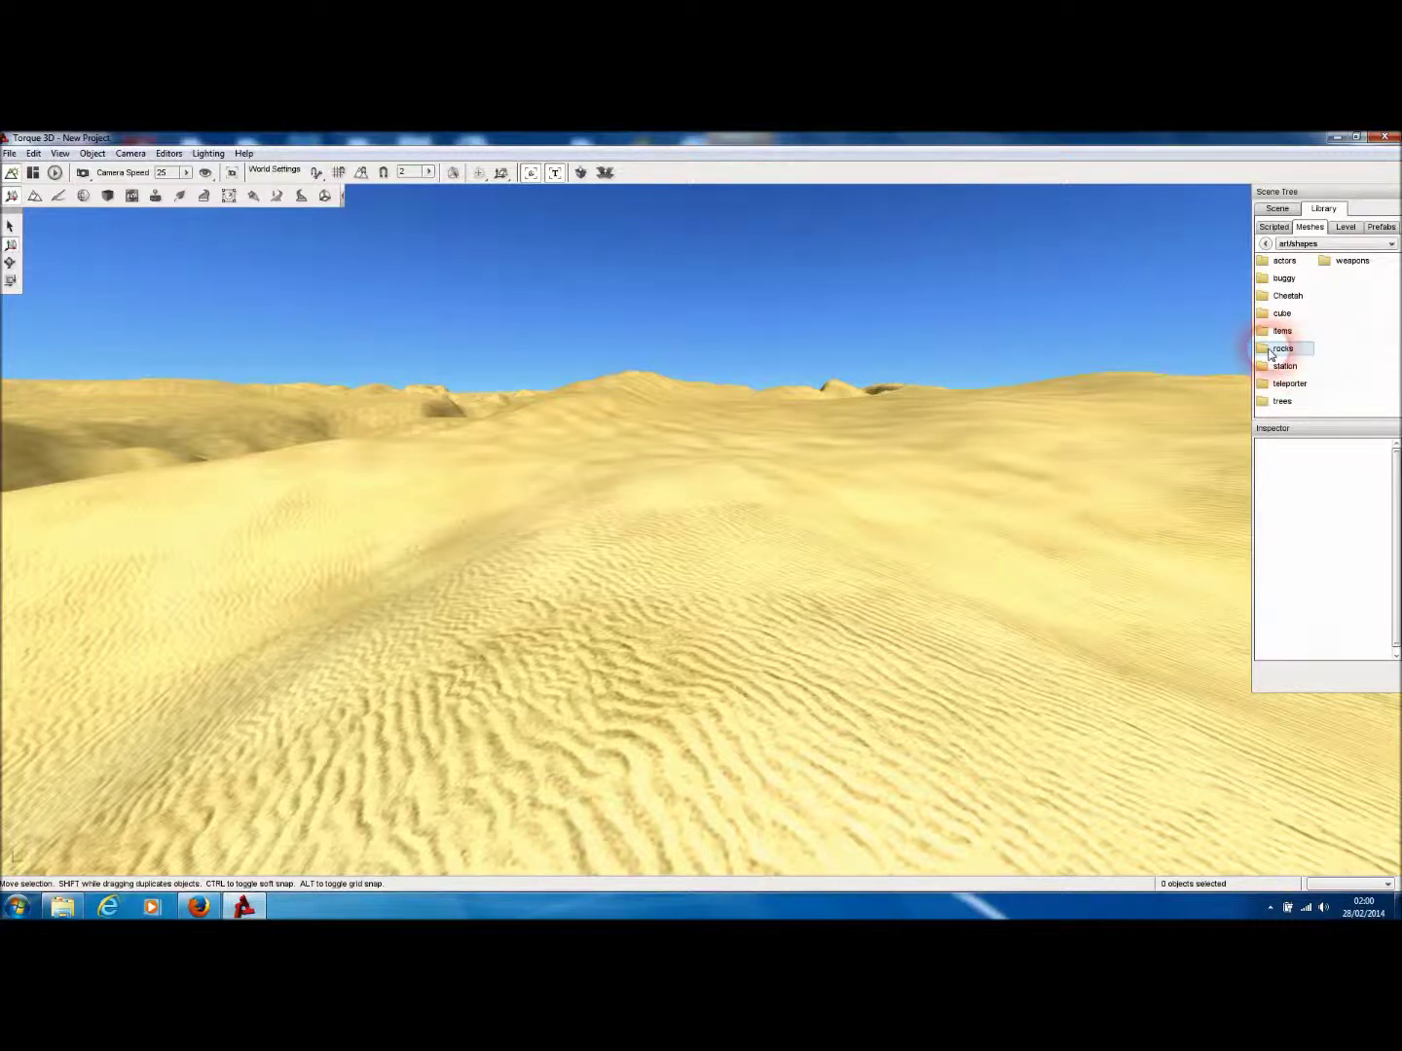
double_click(1270, 351)
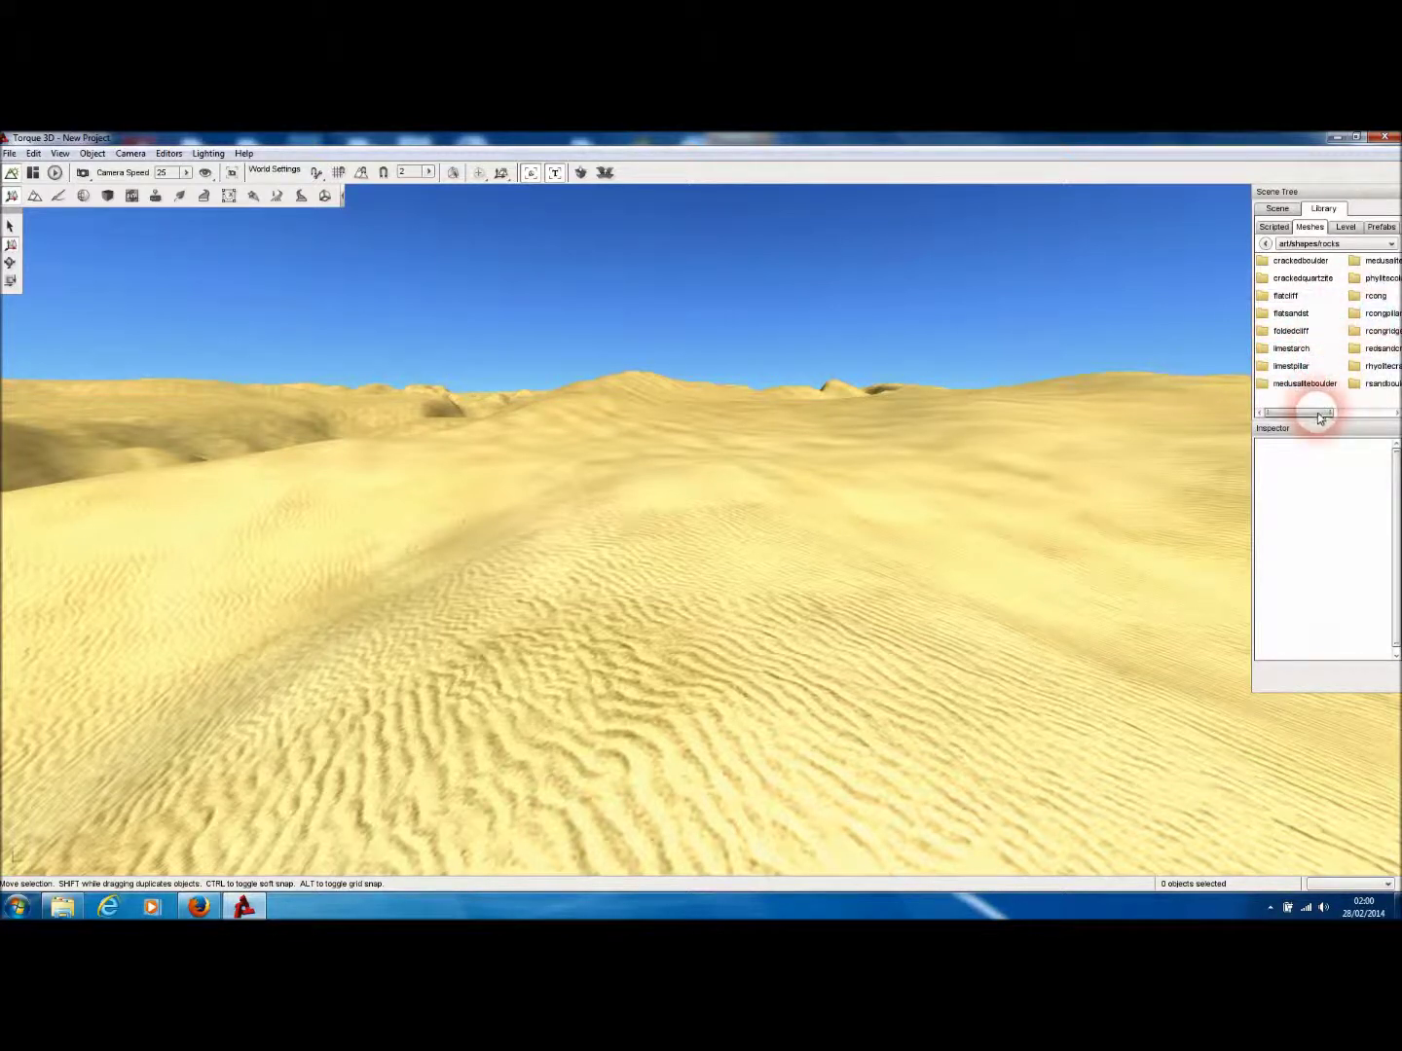
drag(1318, 418, 1378, 411)
click(1336, 262)
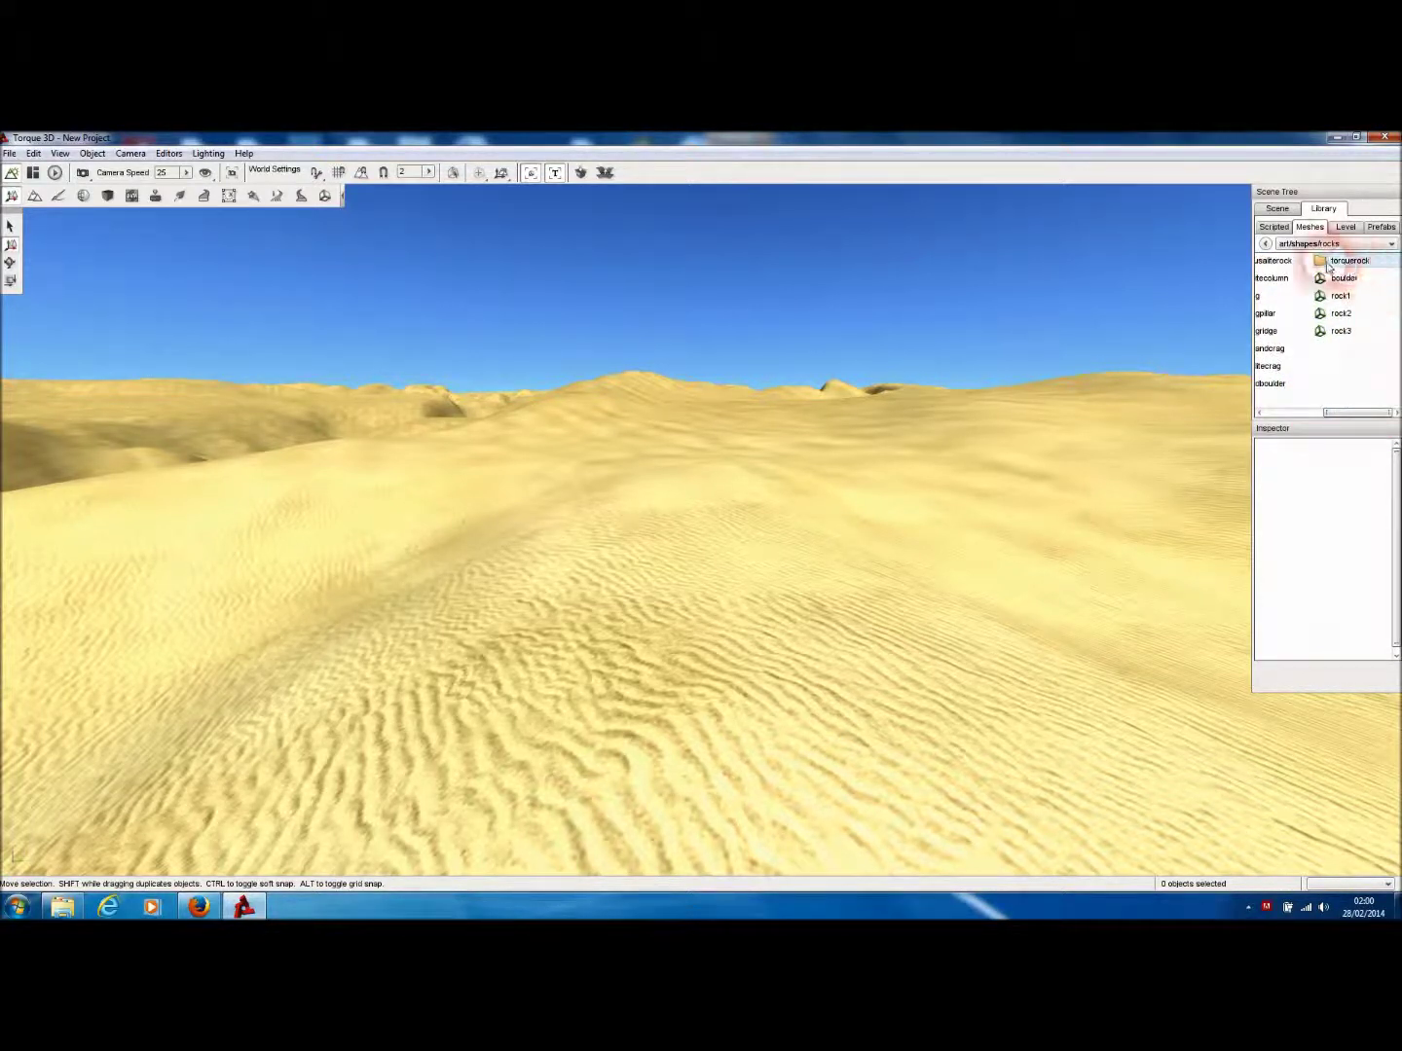
double_click(1330, 264)
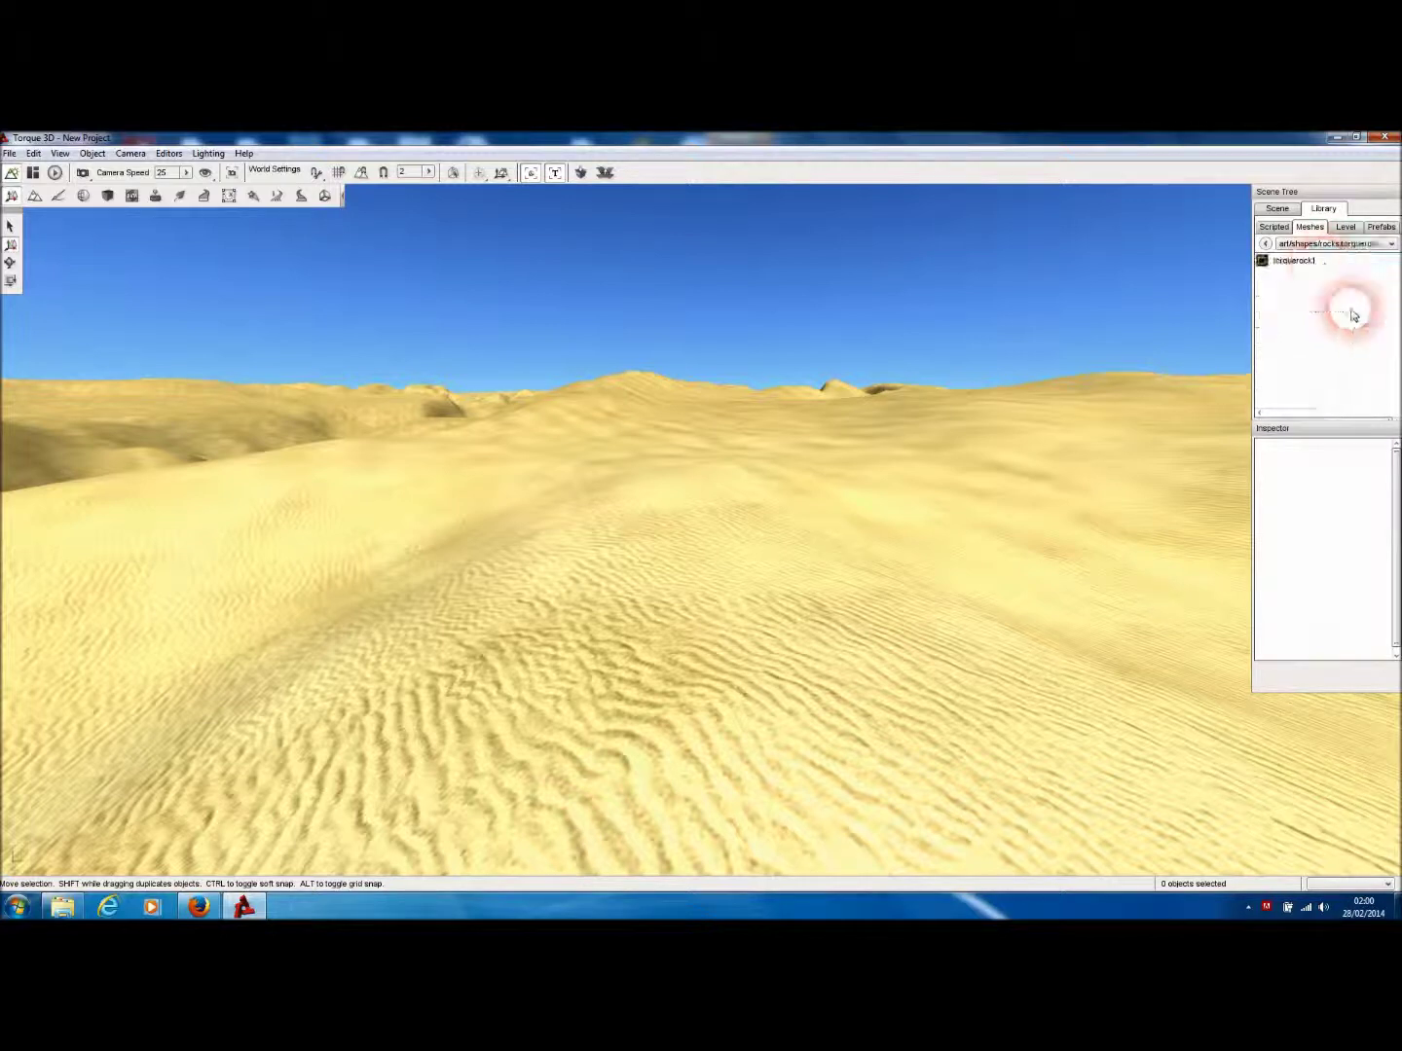
click(1286, 266)
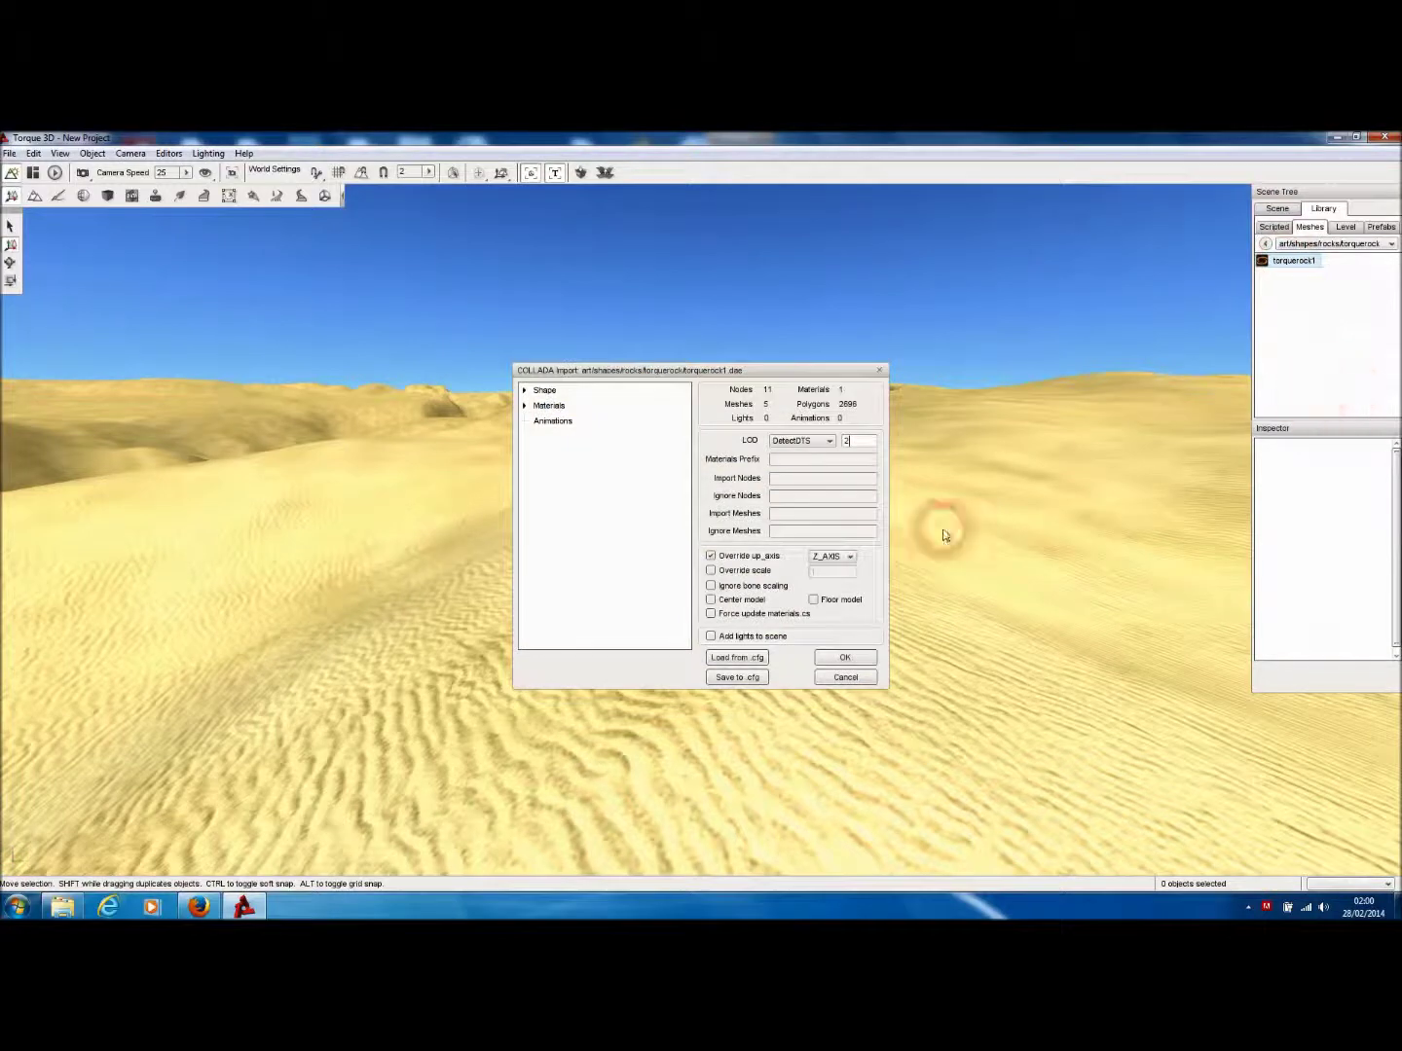
Import torquerock1 into the desert level and lower the arch slightly into the sand
click(846, 659)
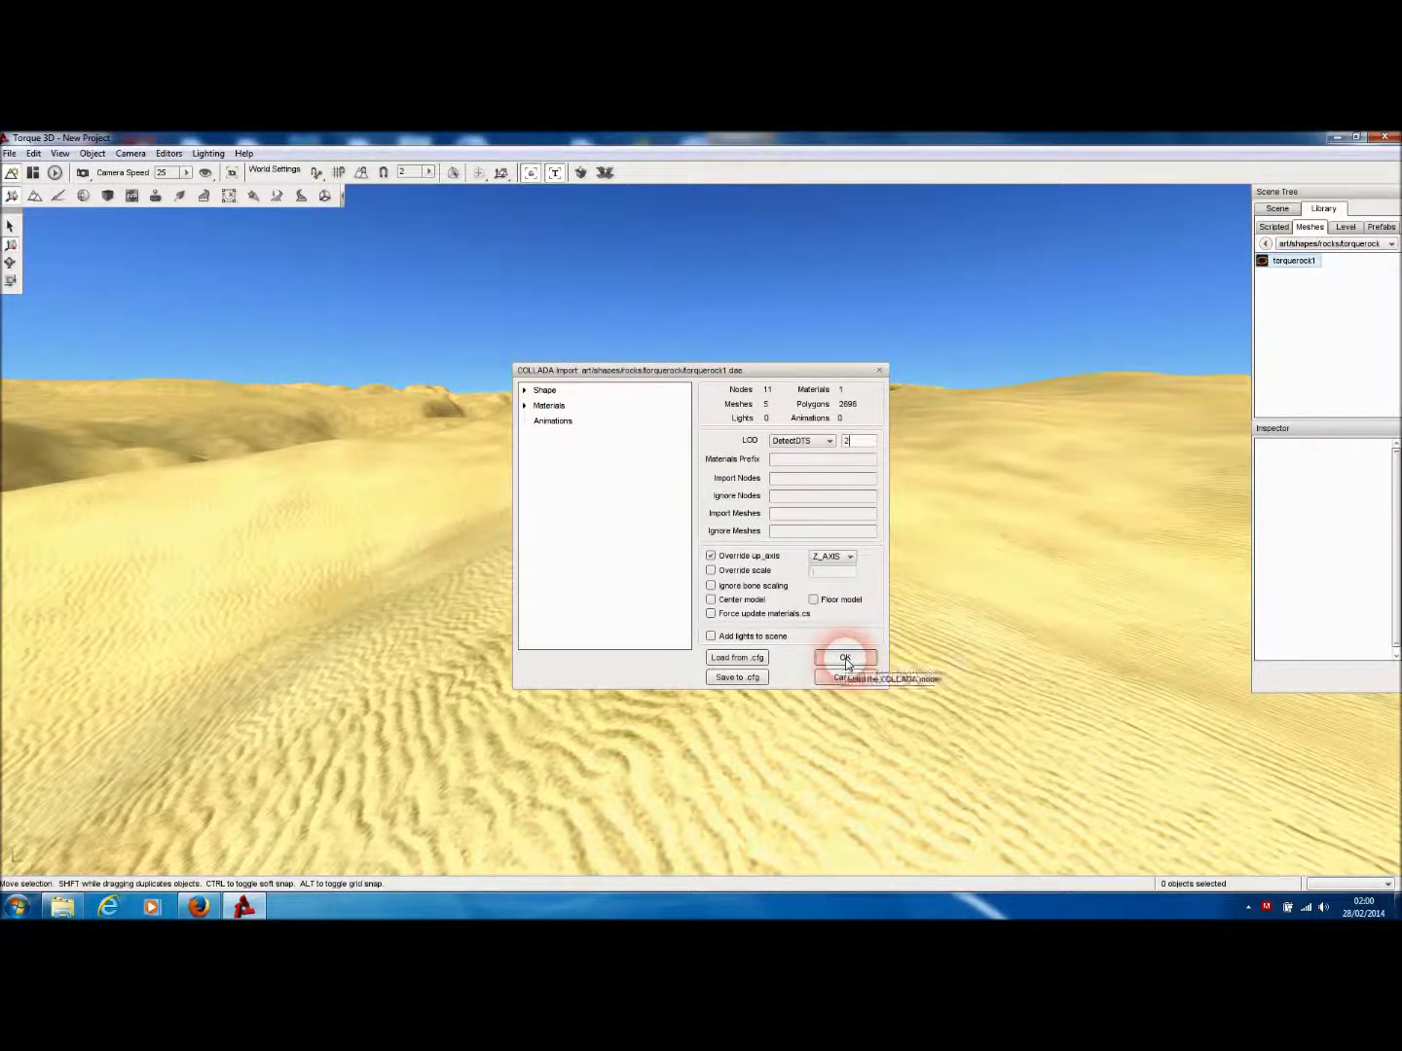
right_drag(928, 687, 969, 720)
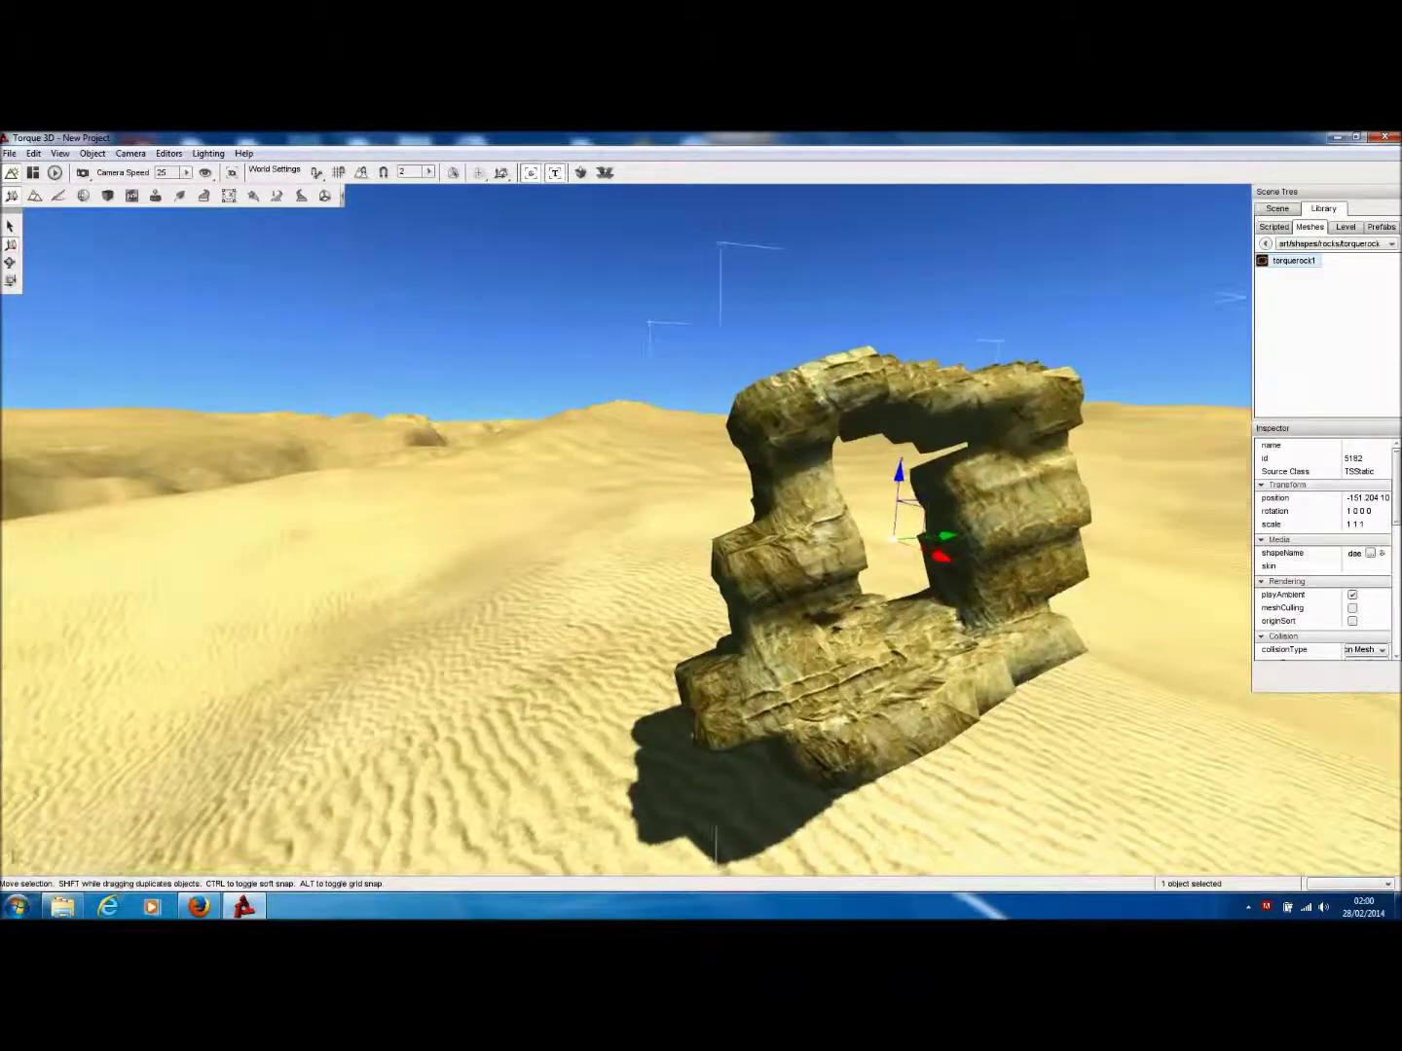
drag(898, 478, 900, 594)
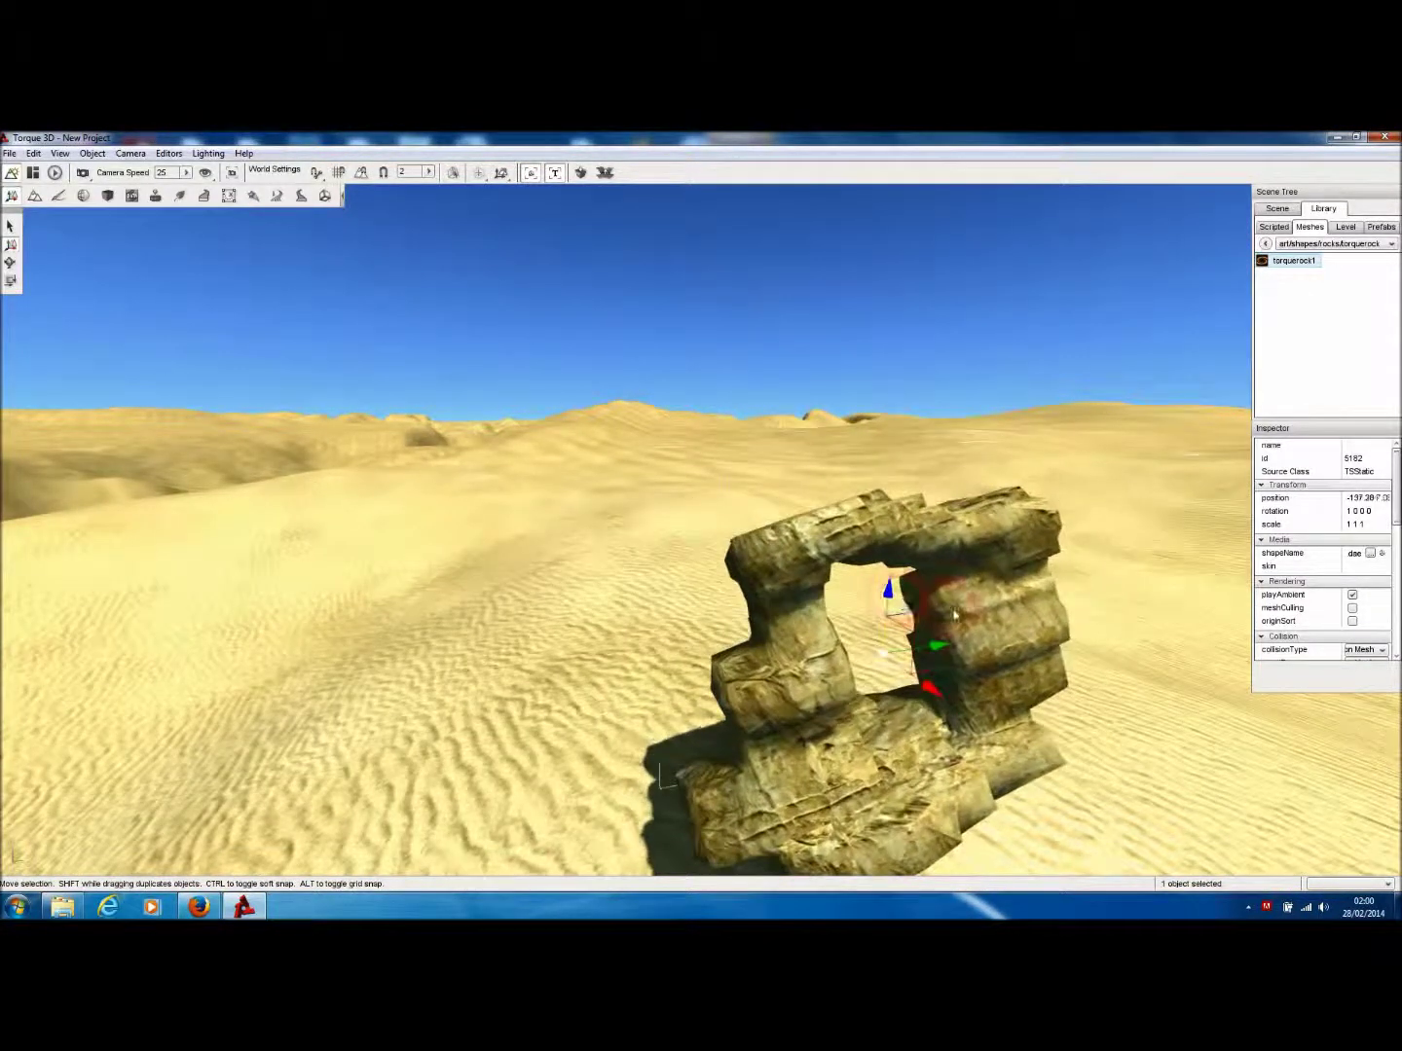
right_drag(899, 593, 960, 624)
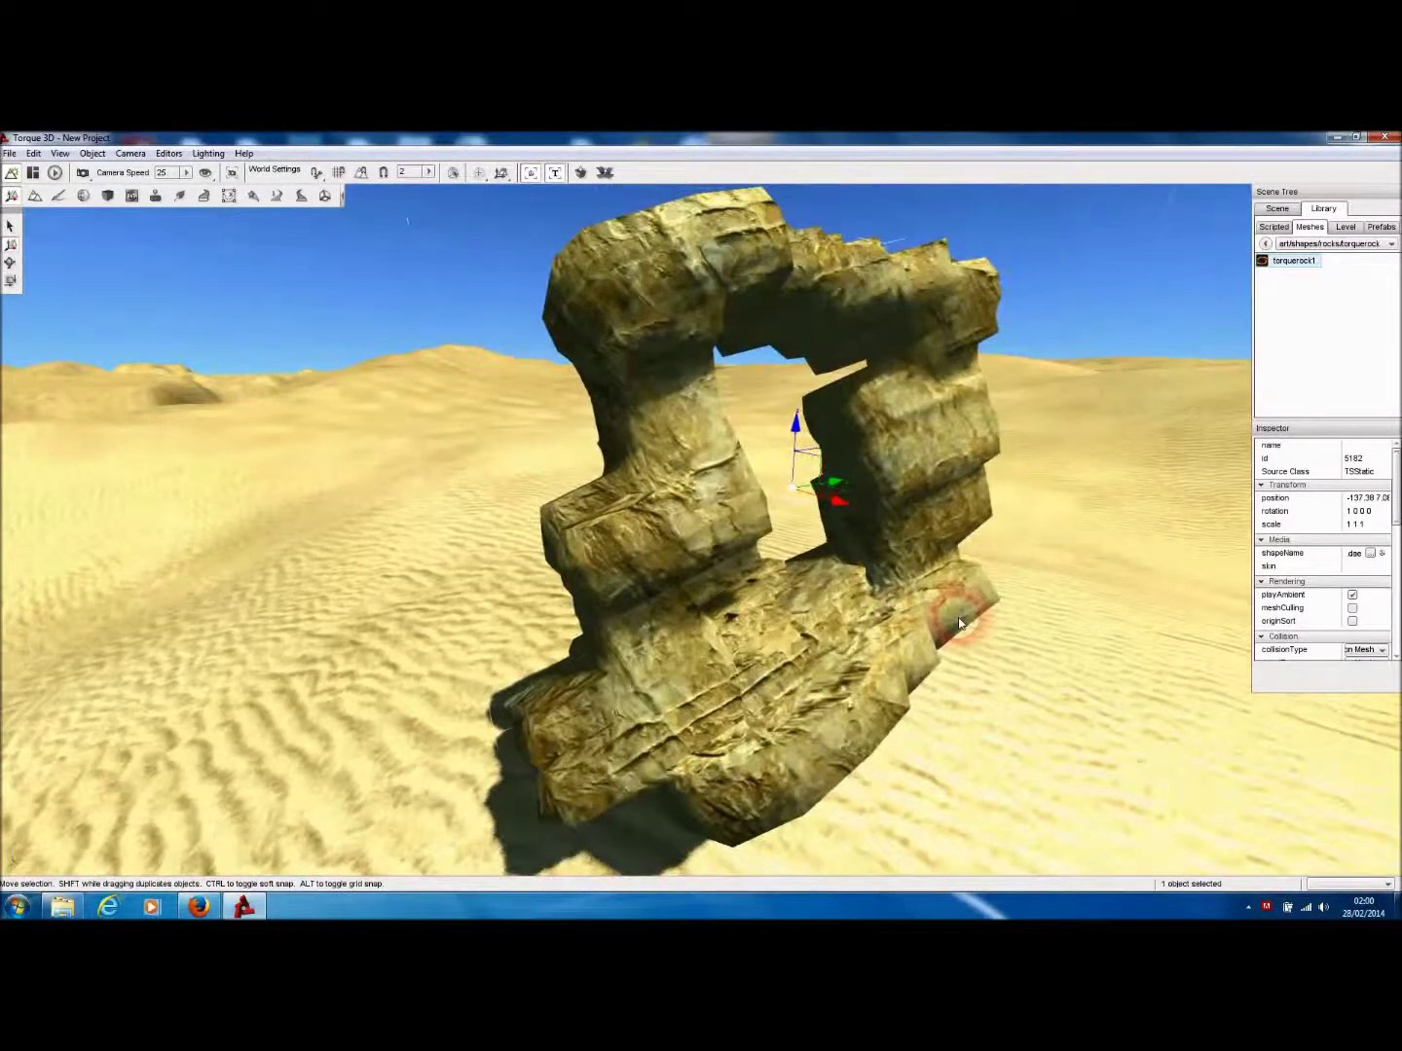
click(82, 198)
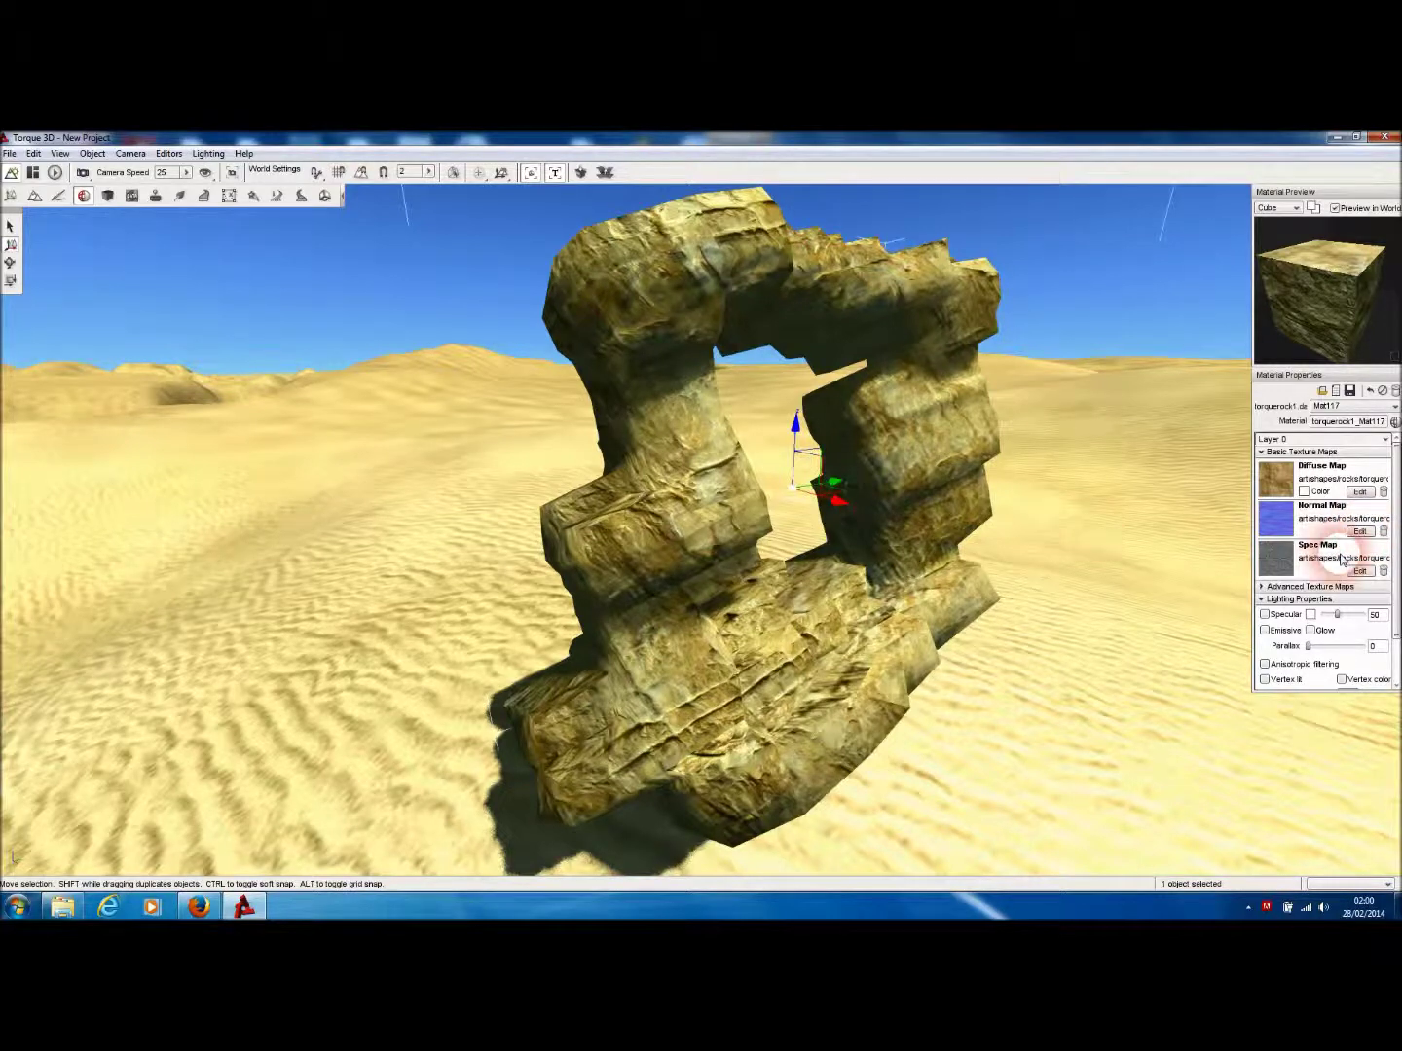
Set Yellow_Limestone_normal.png from art/shapes/rocks/torquerock as the material's normal map
click(1361, 533)
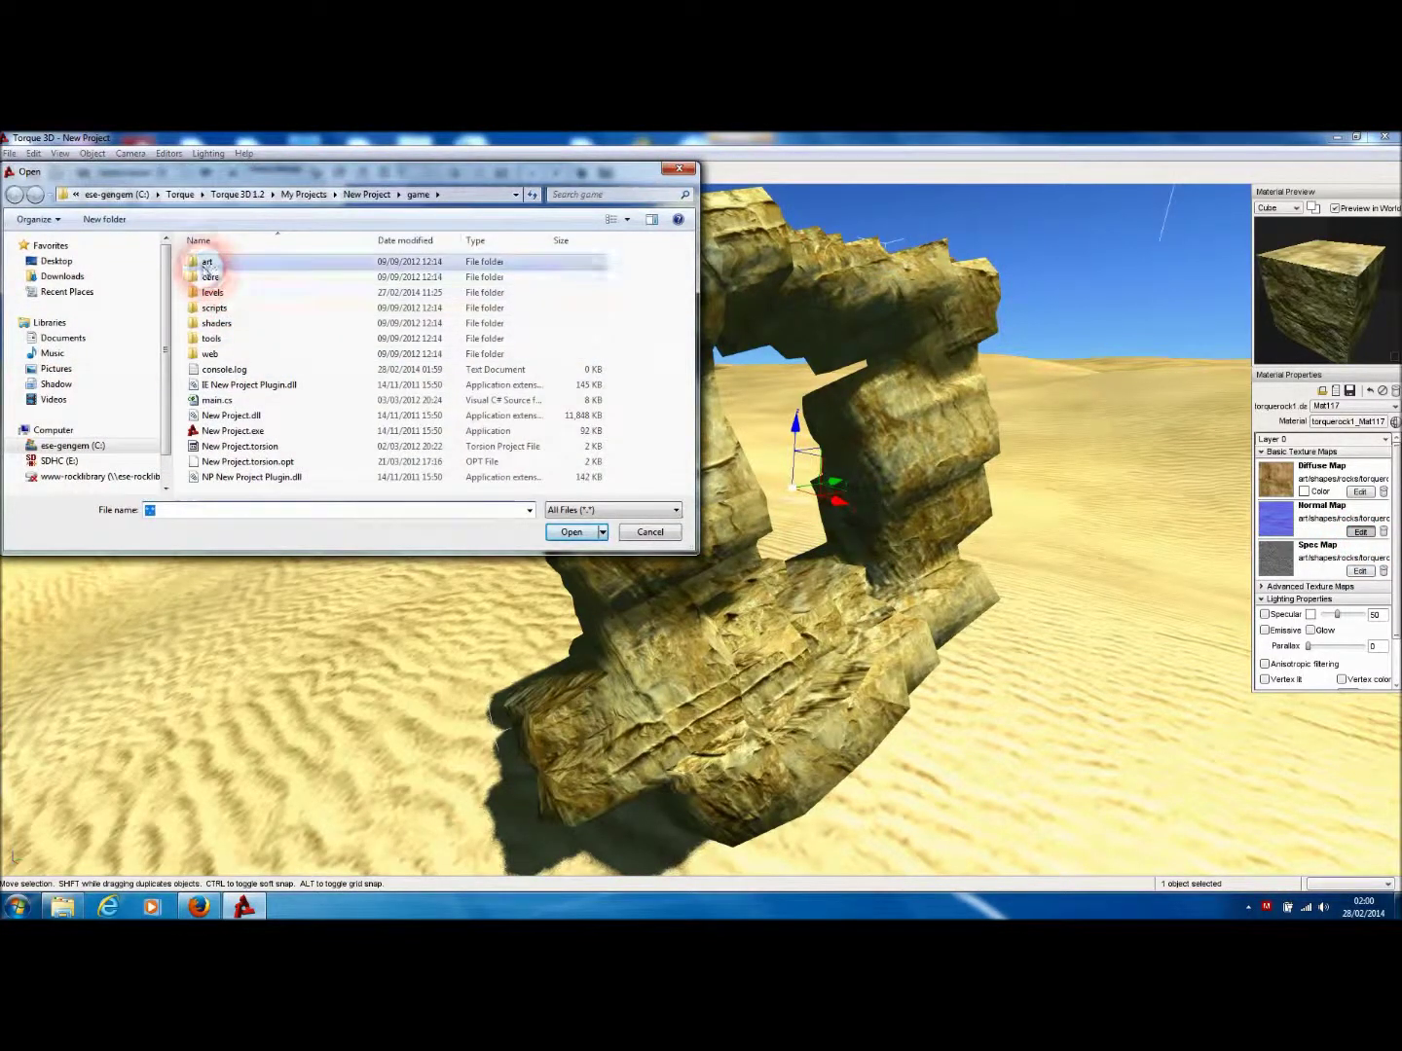
double_click(207, 261)
double_click(229, 337)
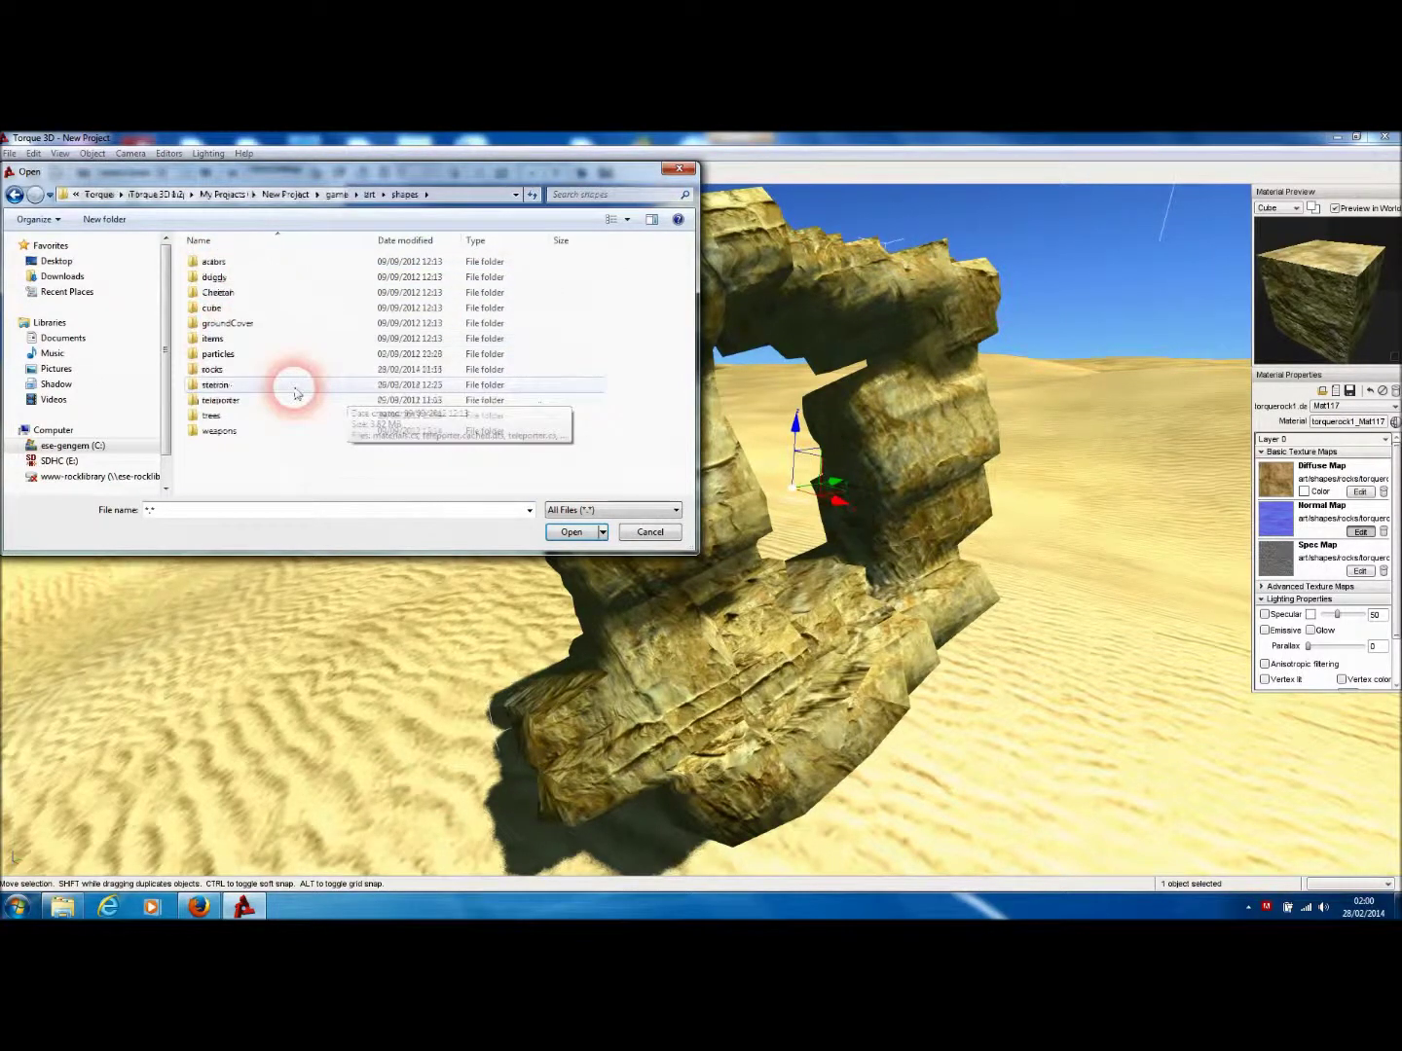
double_click(215, 369)
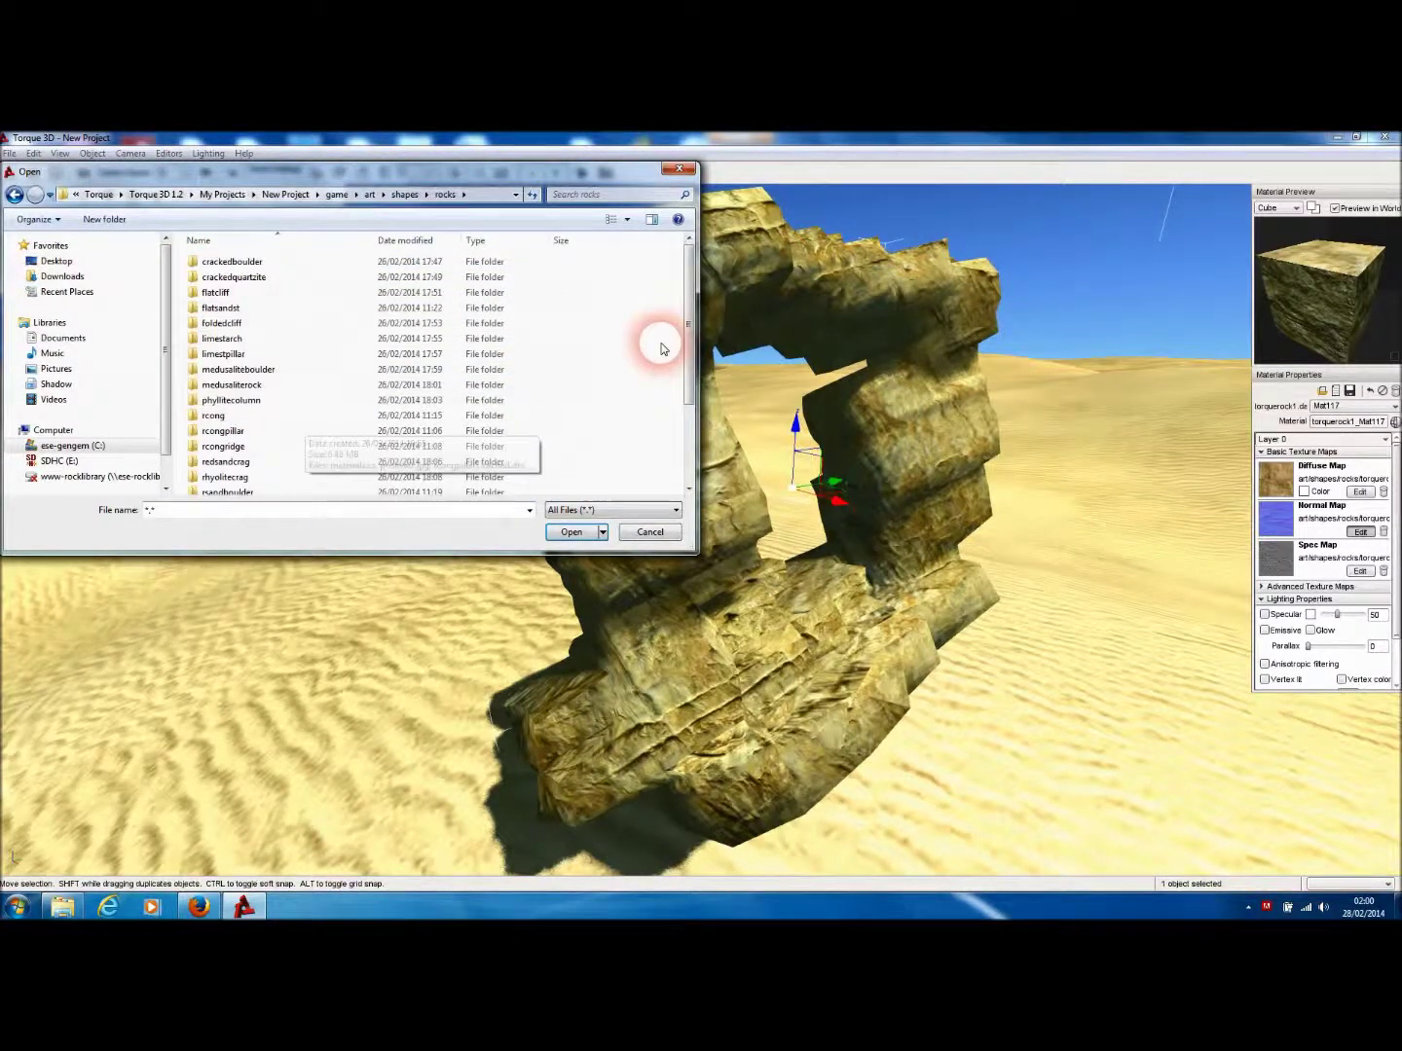
scroll(681, 409, down, 3)
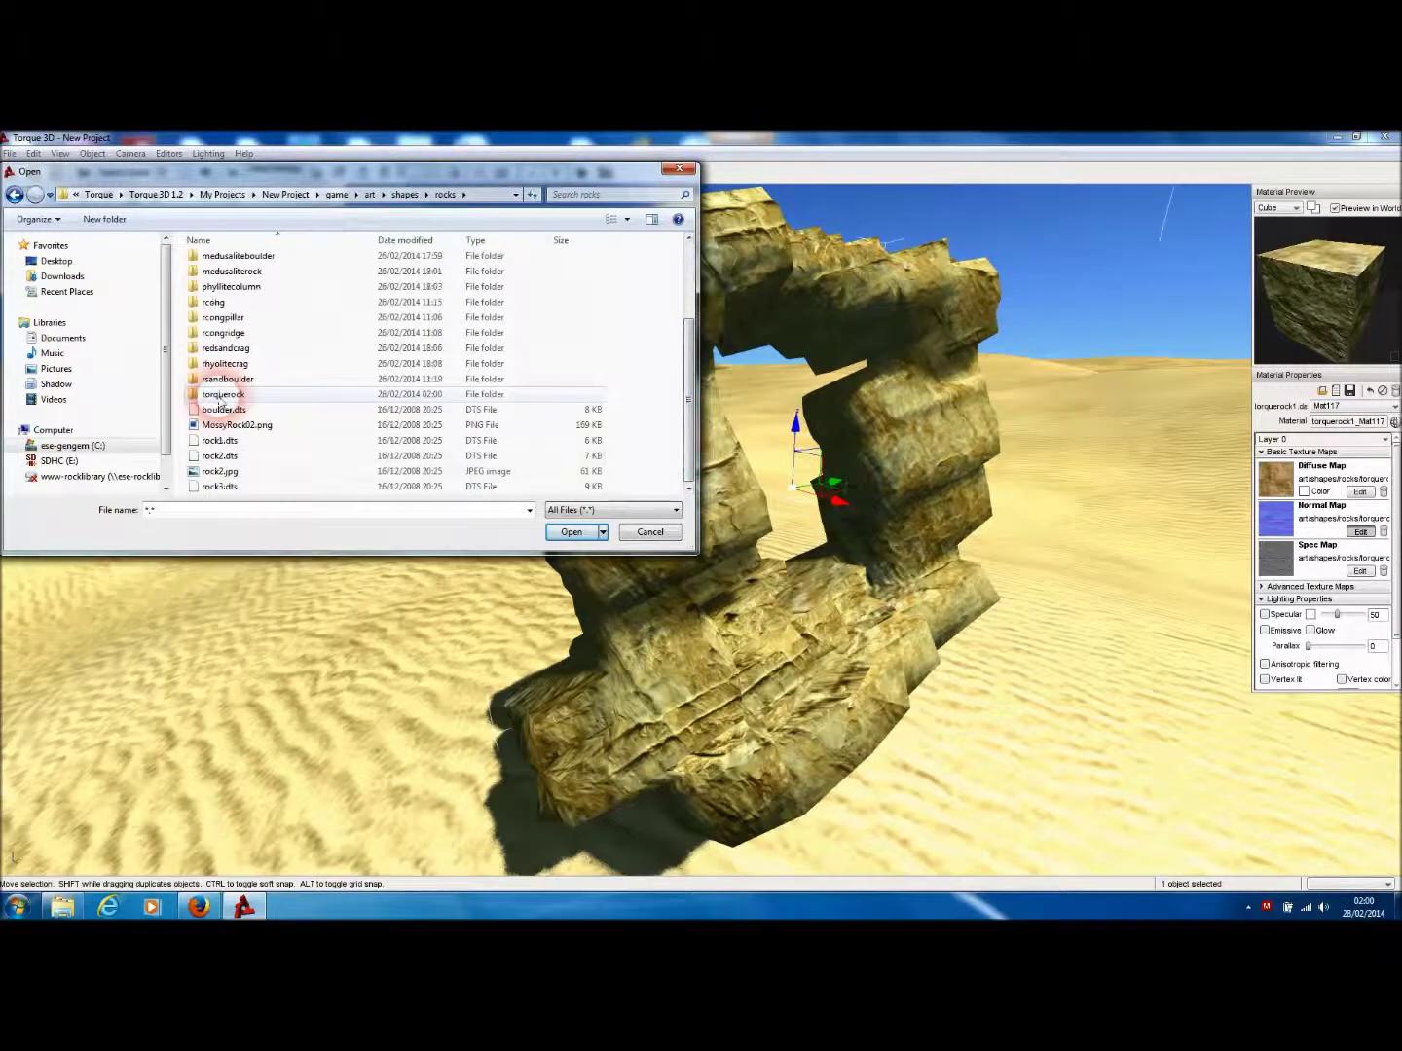
double_click(223, 396)
click(261, 353)
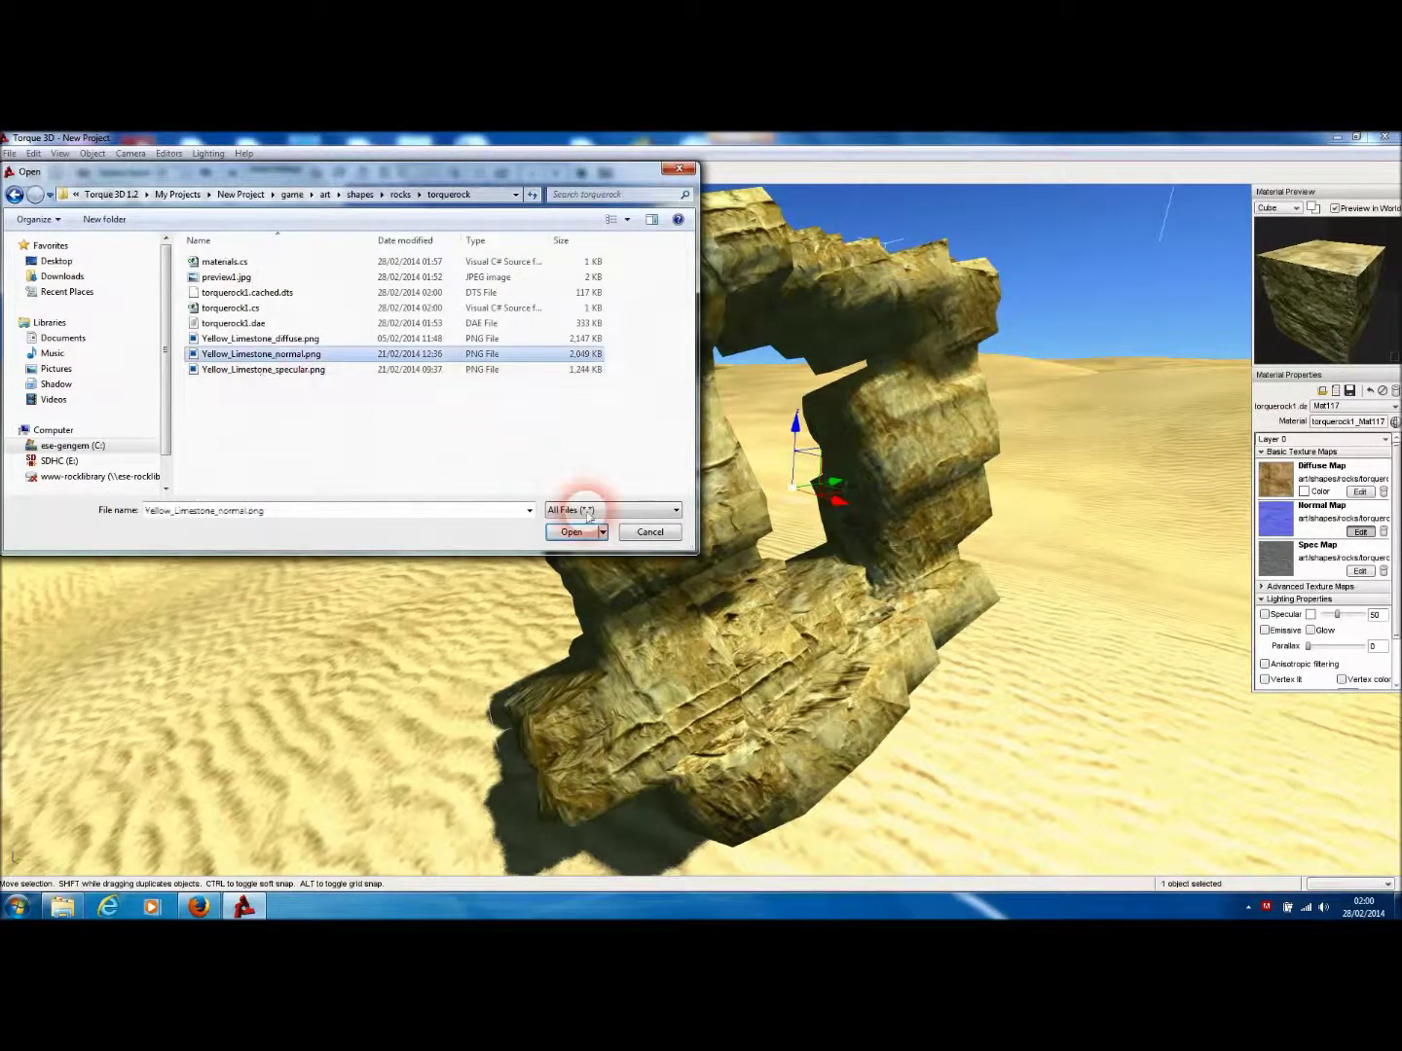
click(571, 531)
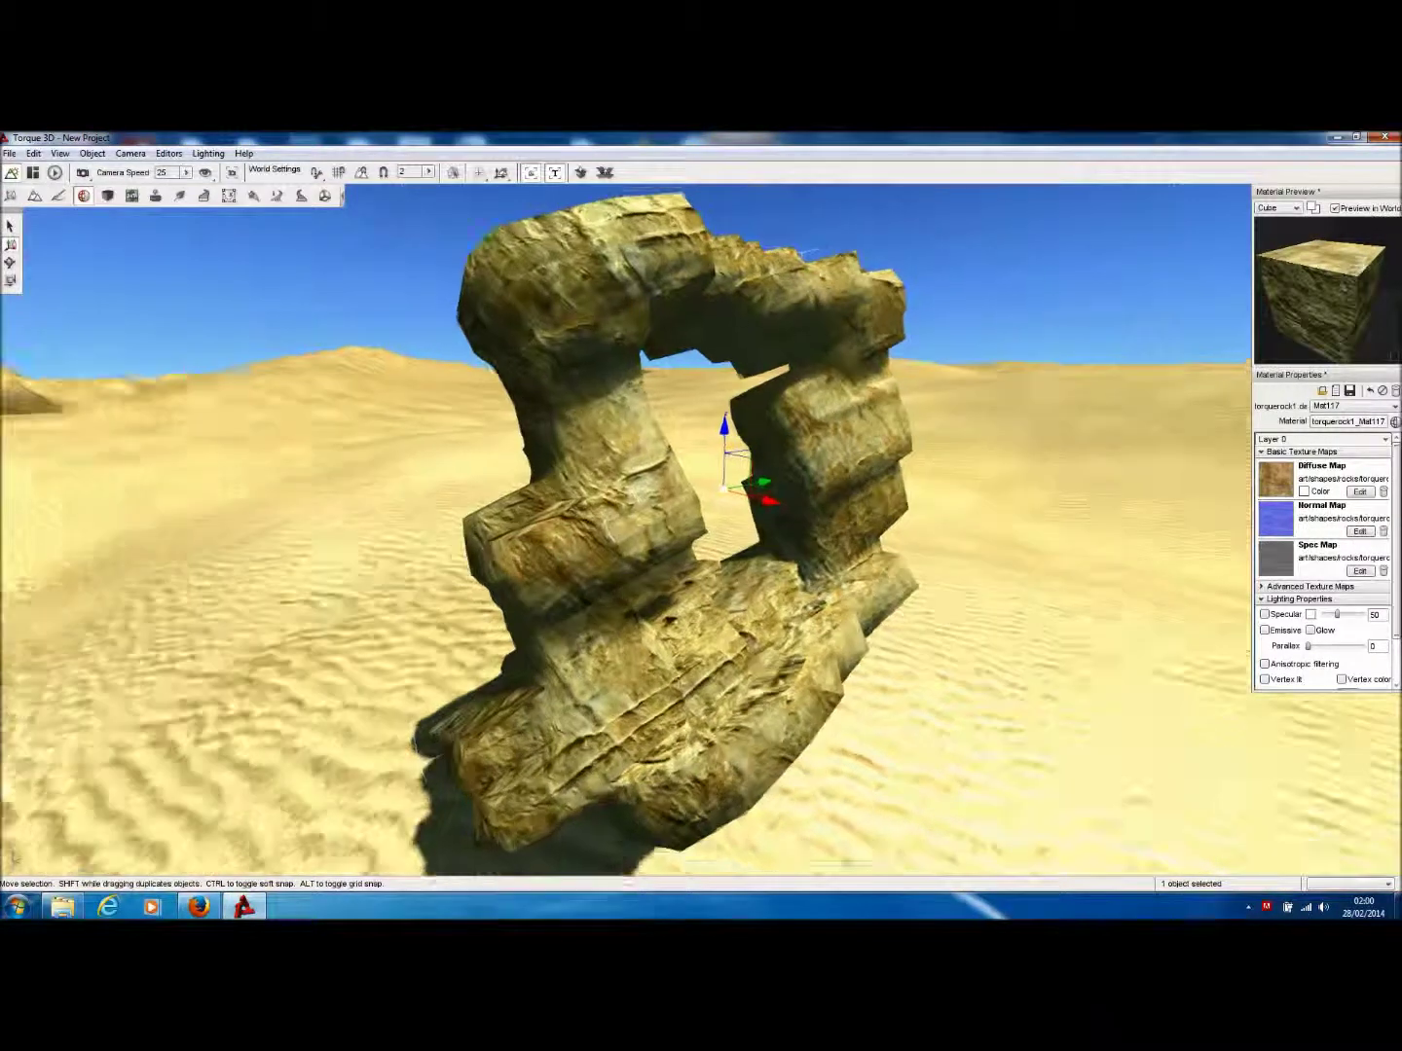
right_drag(623, 584, 757, 574)
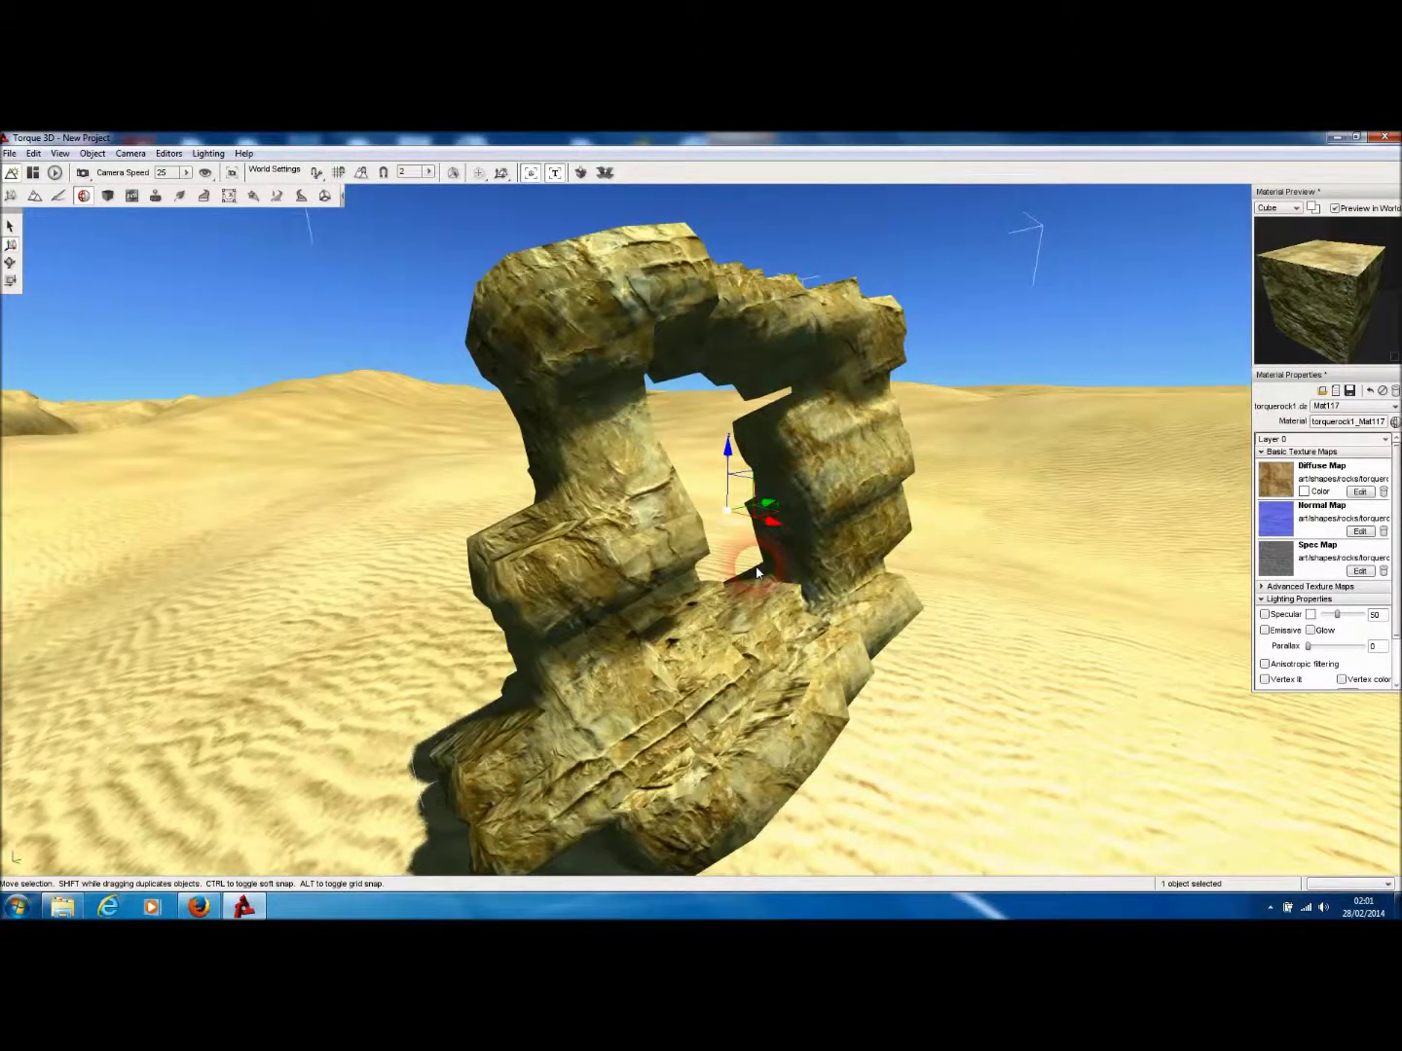